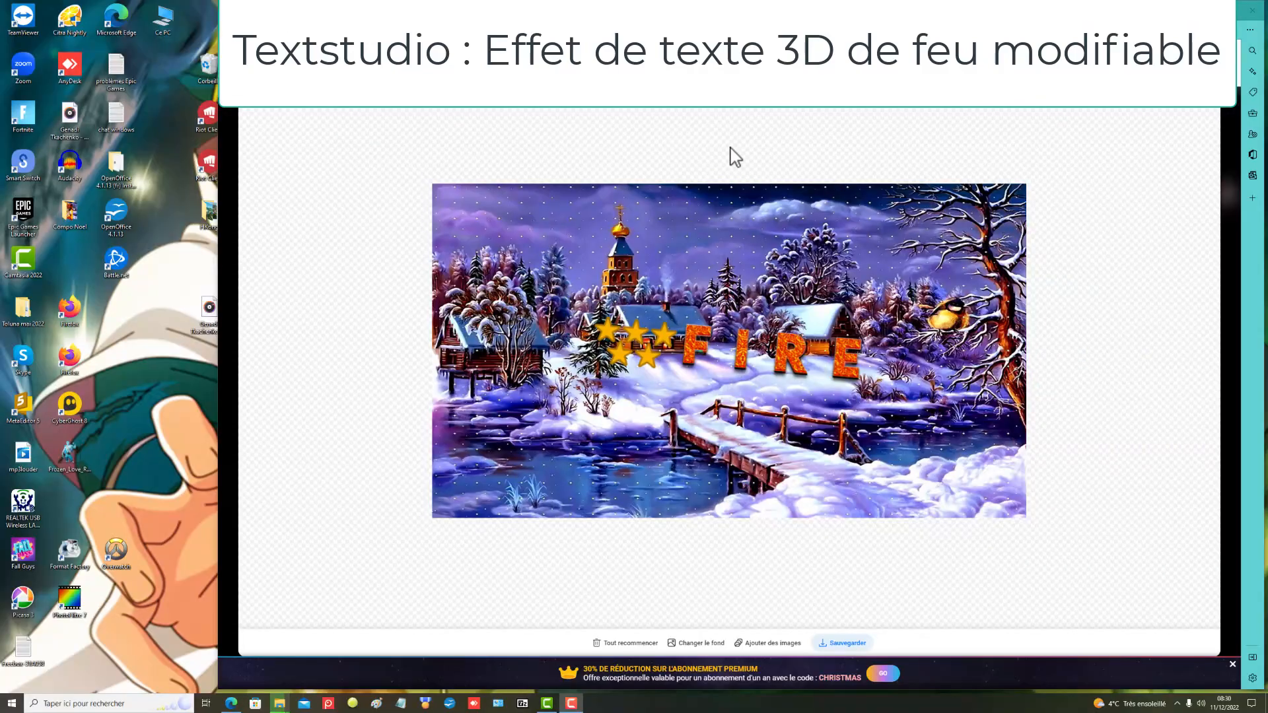
# Step: Save the finished FIRE image with the winter village background as a PNG named "Hiver de feu" in the downloads folder
pyautogui.click(462, 30)
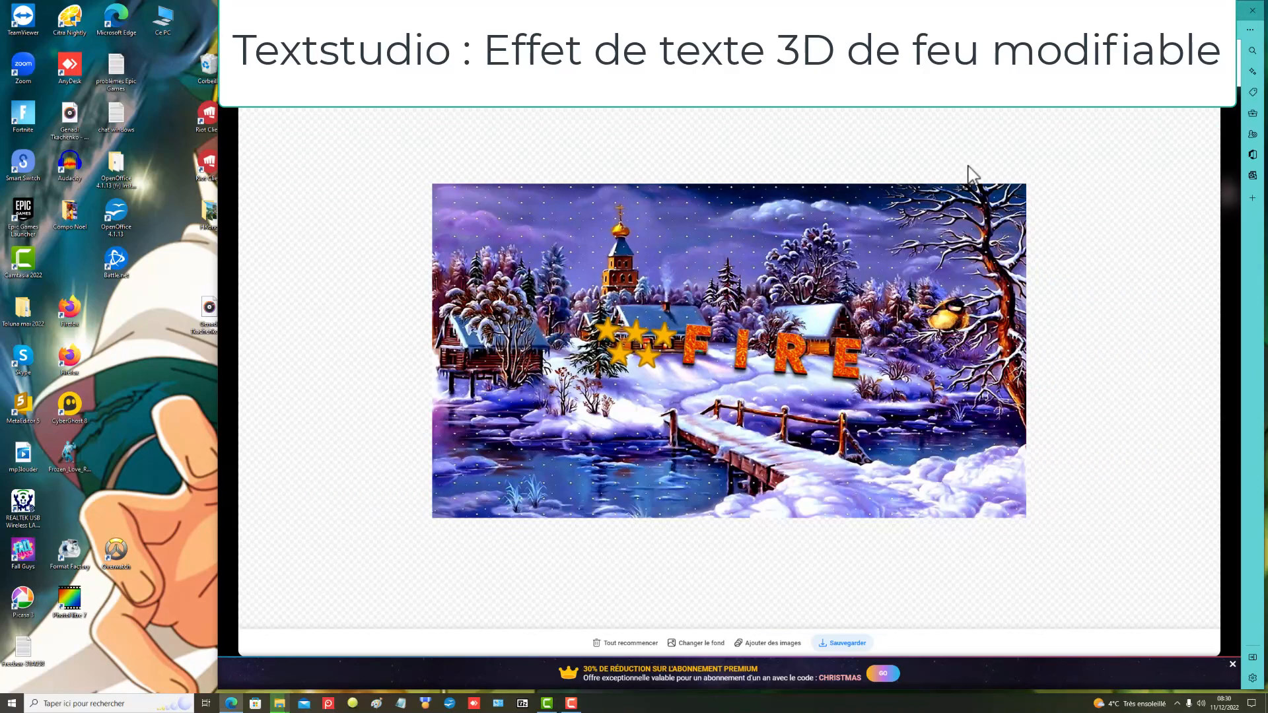
pyautogui.rightClick(816, 225)
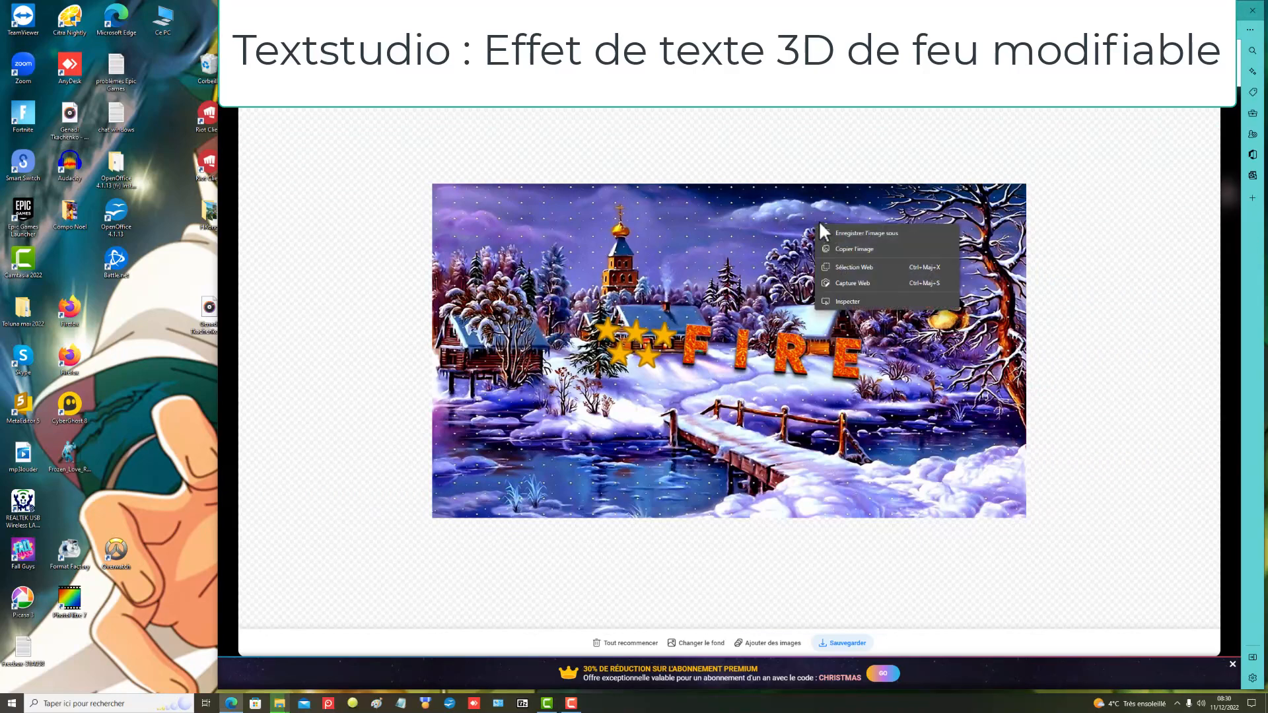
pyautogui.click(861, 236)
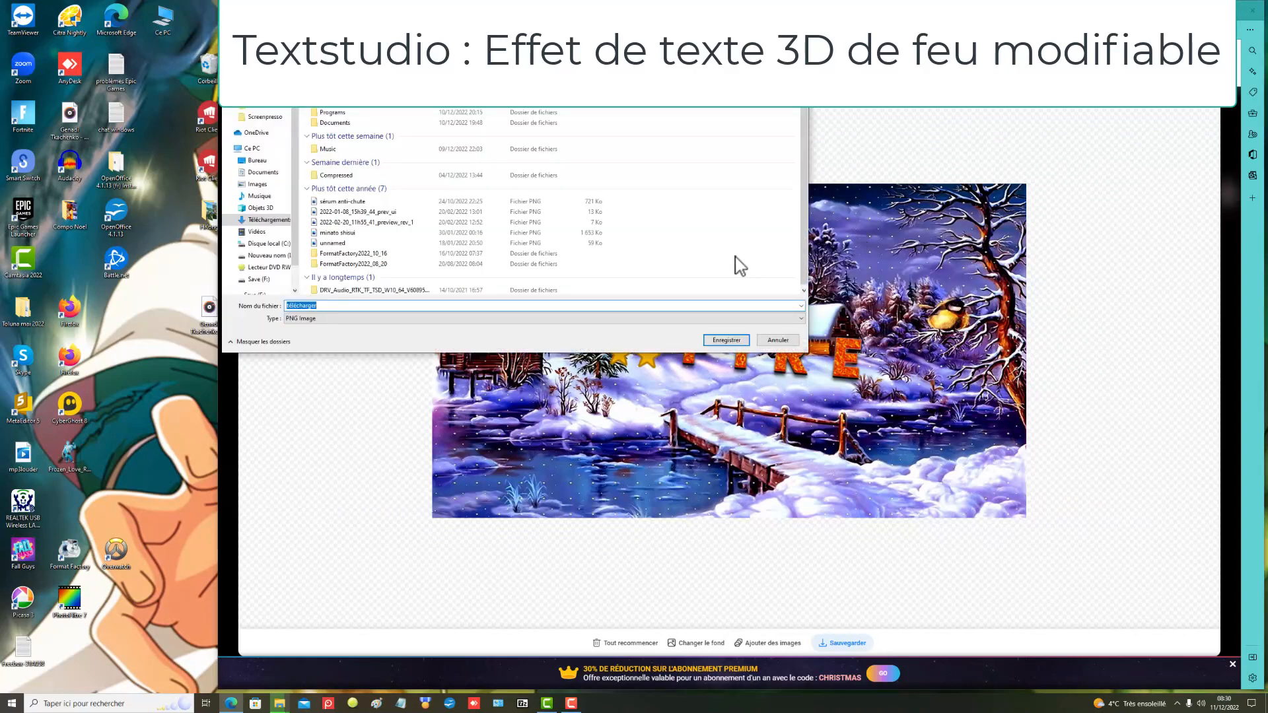
pyautogui.click(804, 323)
pyautogui.click(804, 324)
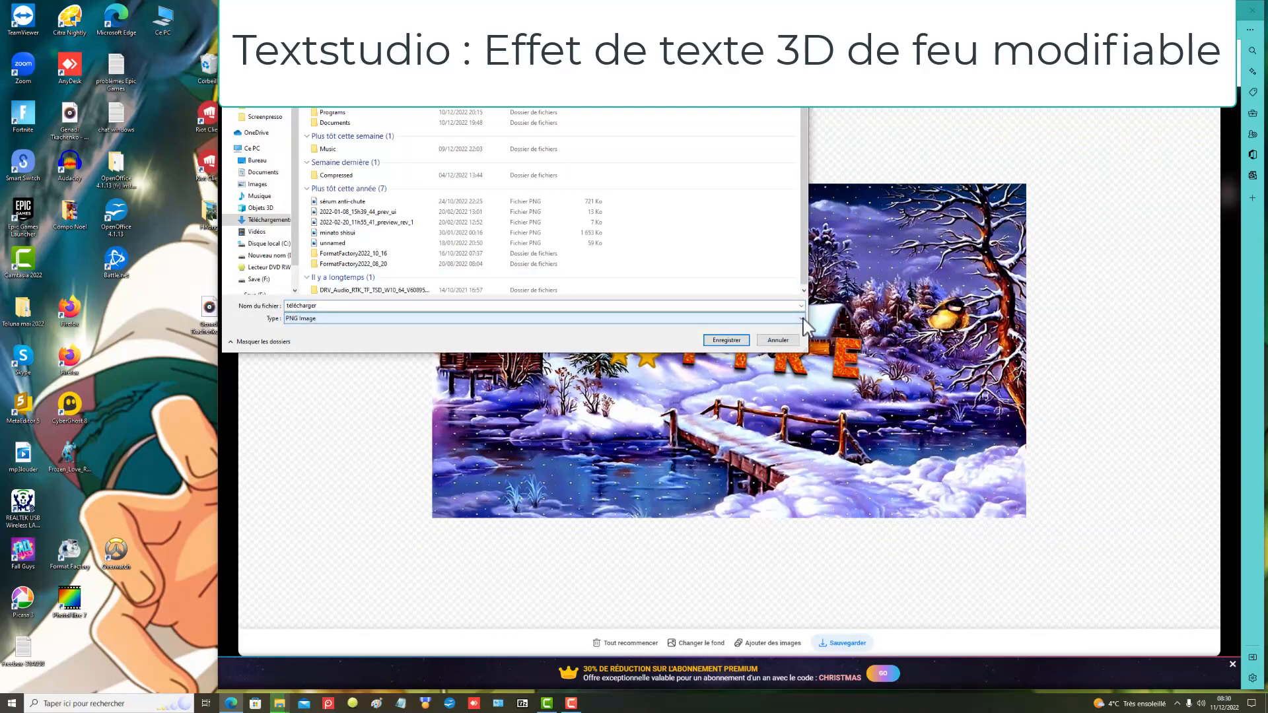
pyautogui.click(800, 319)
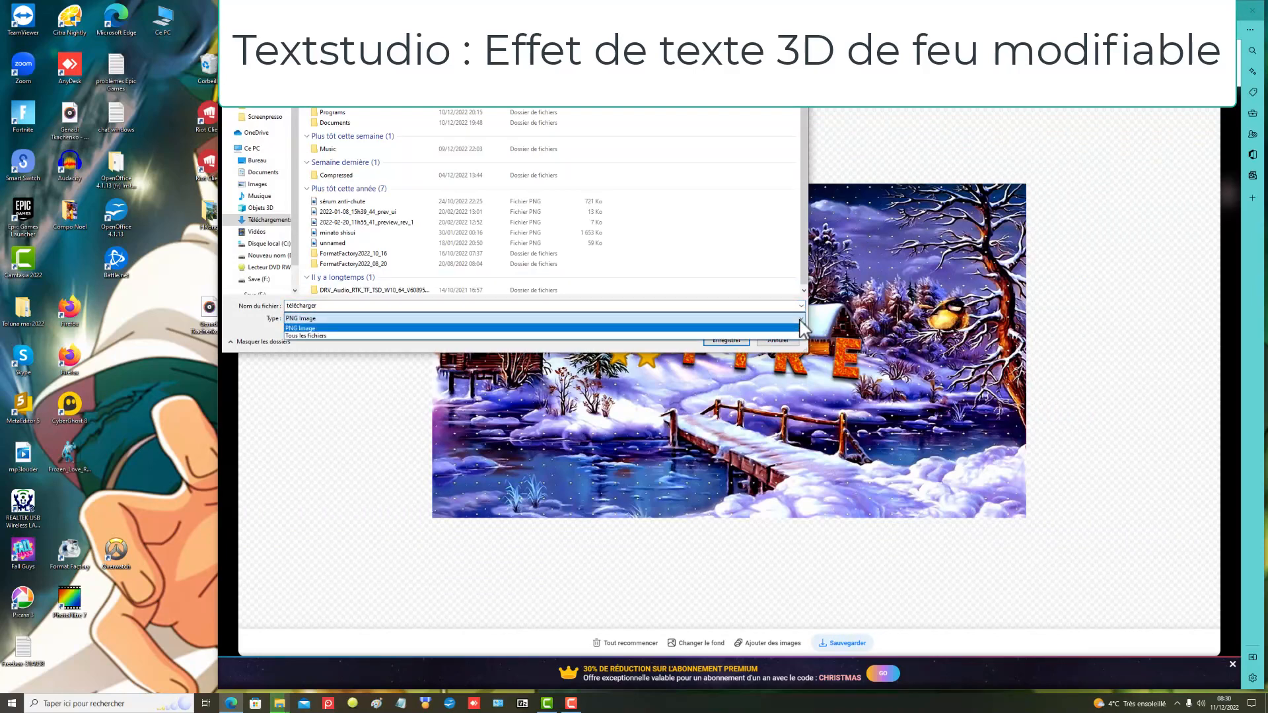
pyautogui.click(801, 320)
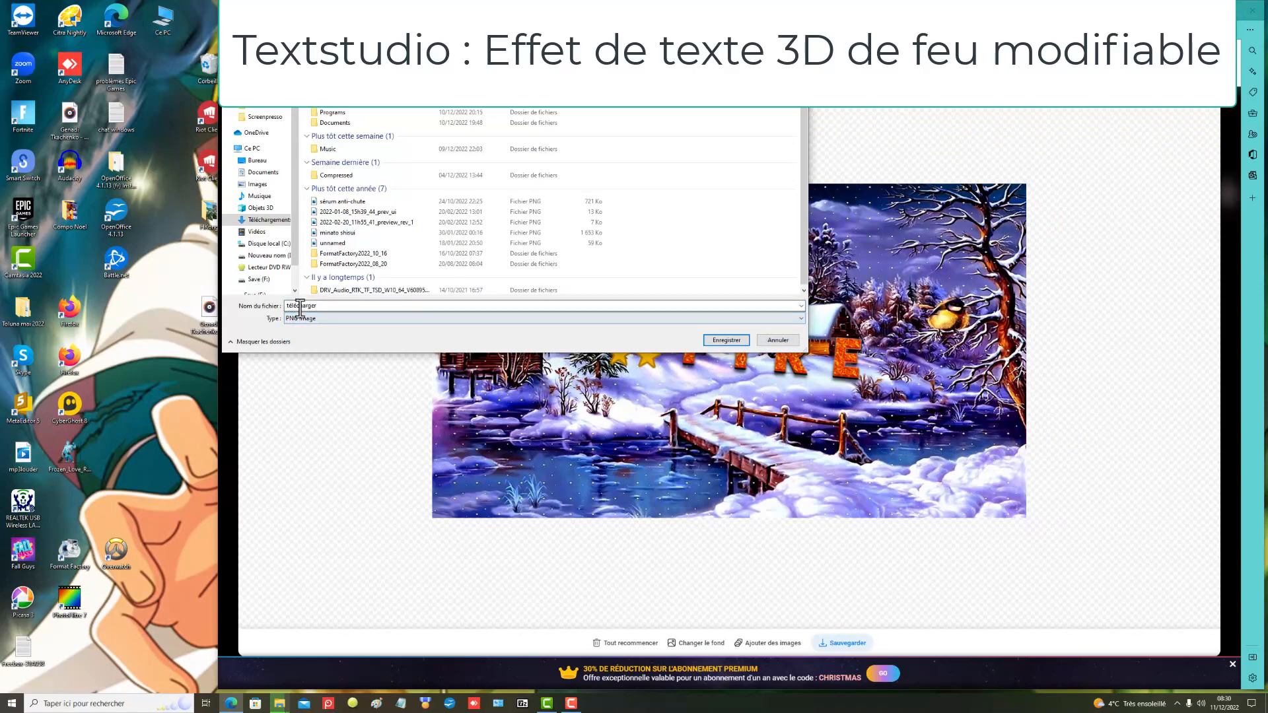
pyautogui.doubleClick(325, 305)
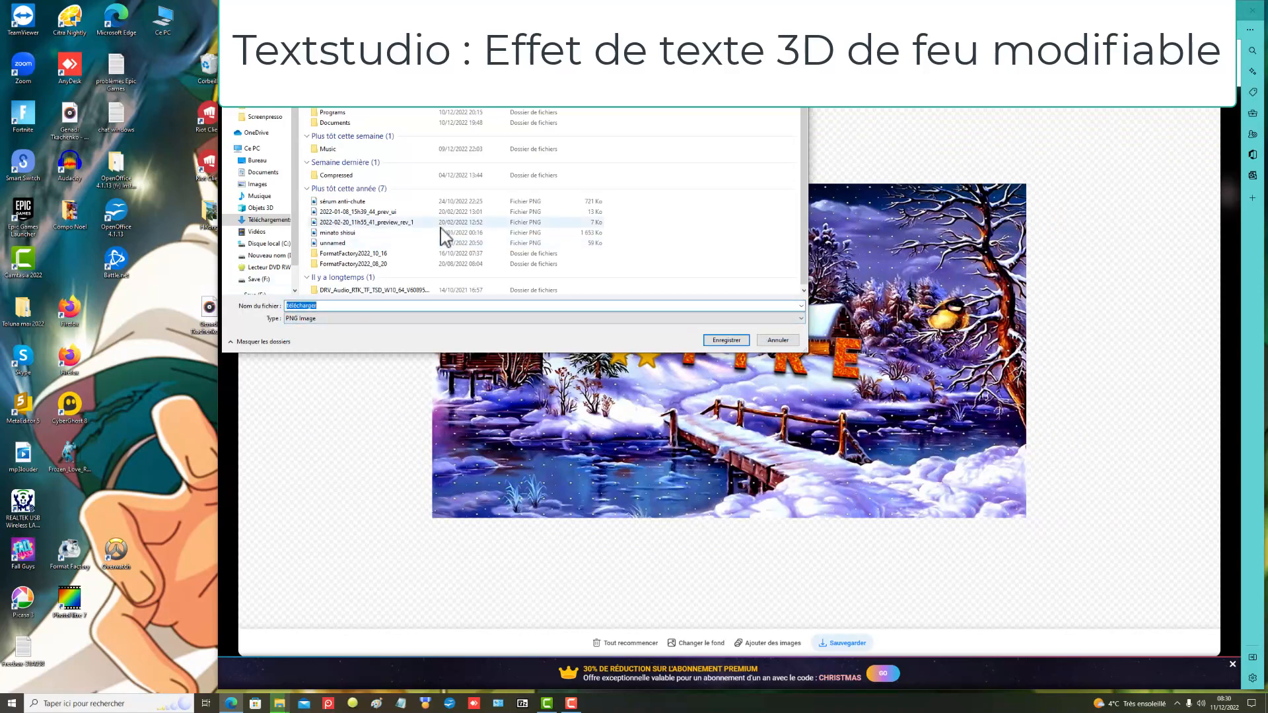
pyautogui.write('H')
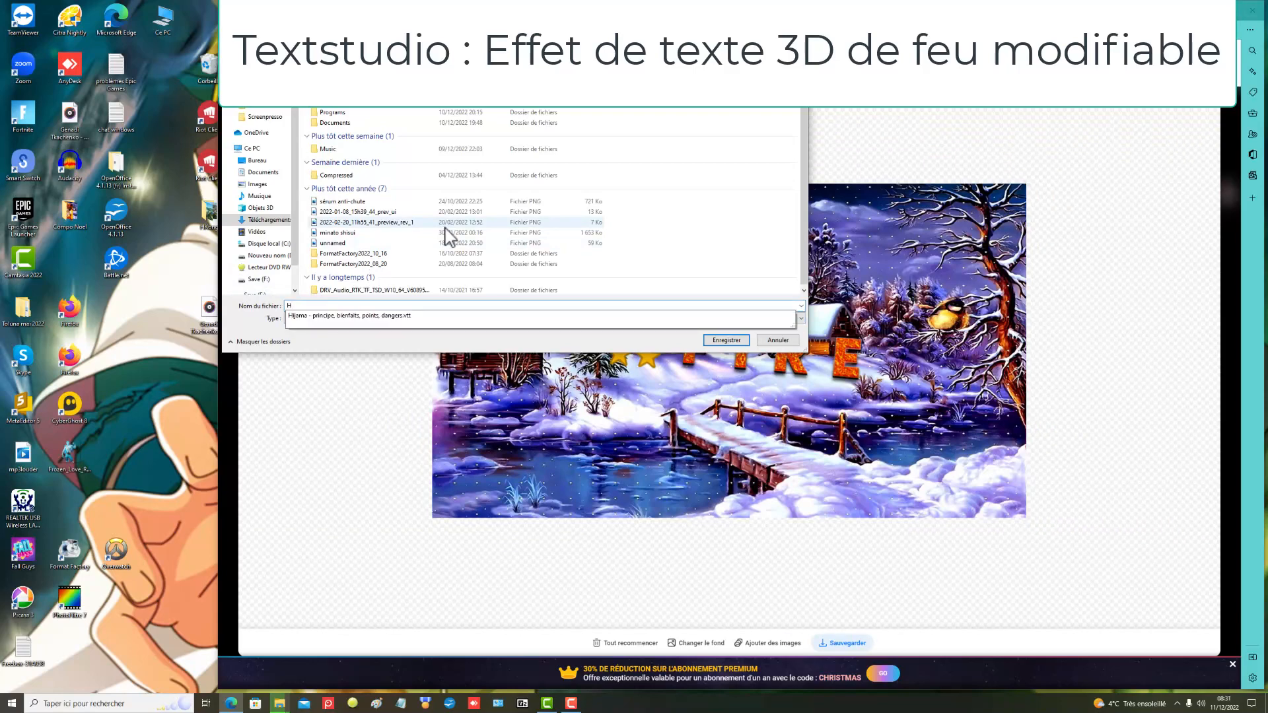
pyautogui.write('iver de feu')
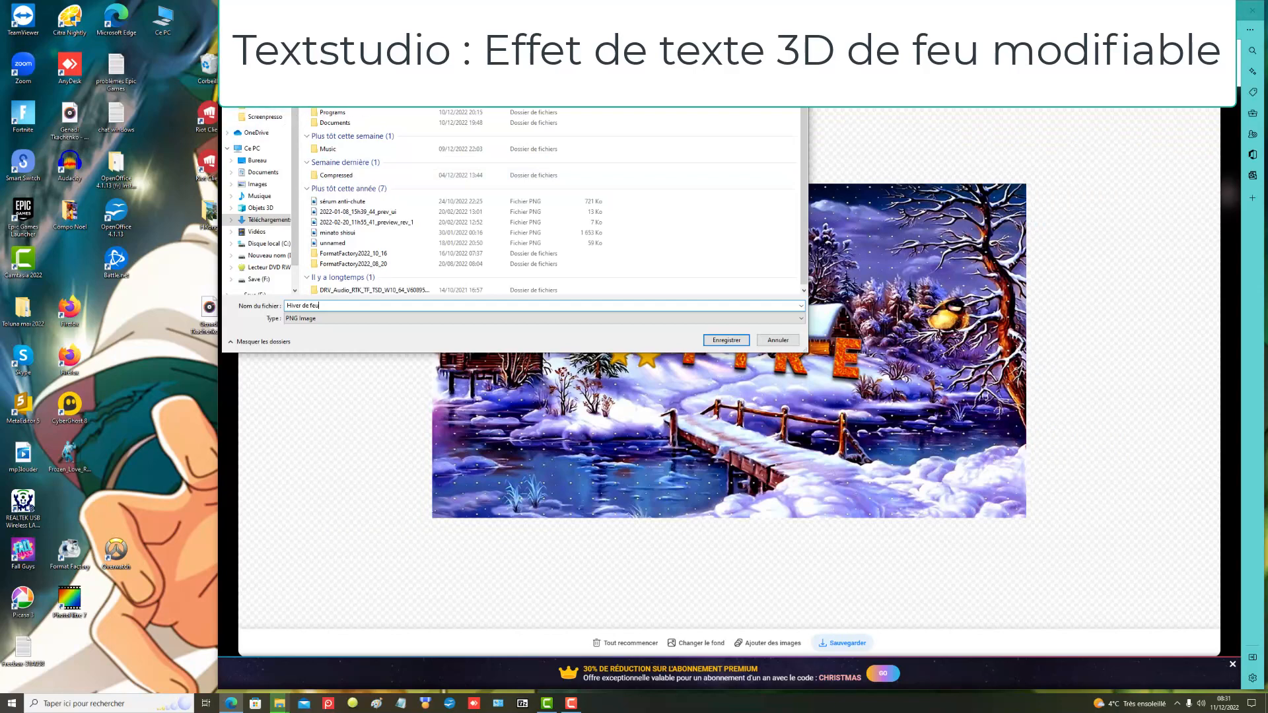
pyautogui.click(726, 340)
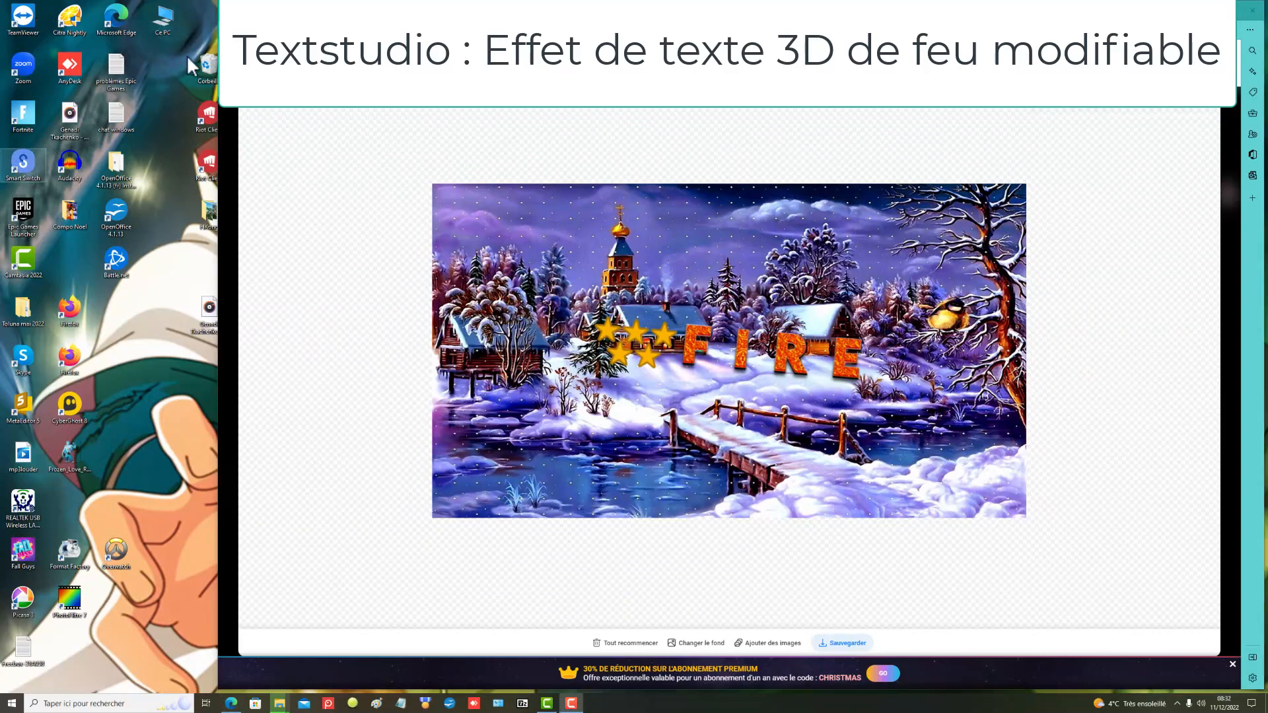
# Step: Open the fire 3D text effect "Effet de texte 3D feu modifiable" from the logo template gallery
pyautogui.click(732, 73)
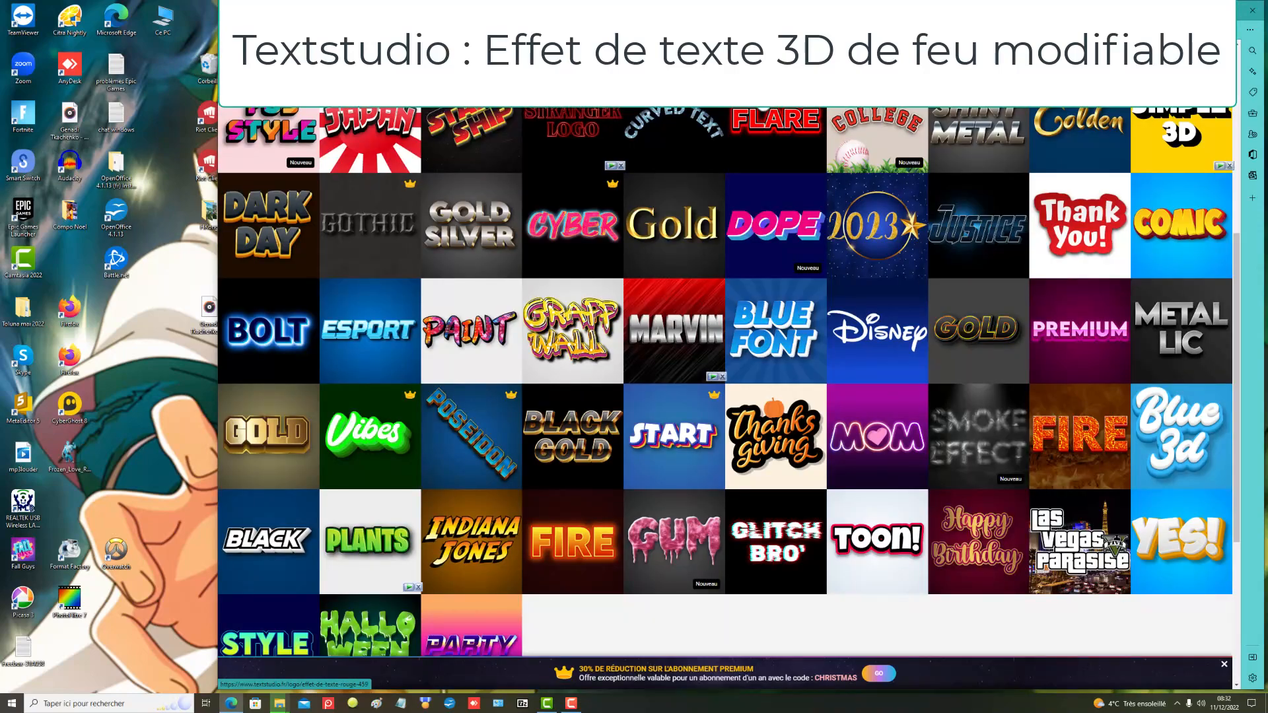
pyautogui.scroll(7, 311, 111)
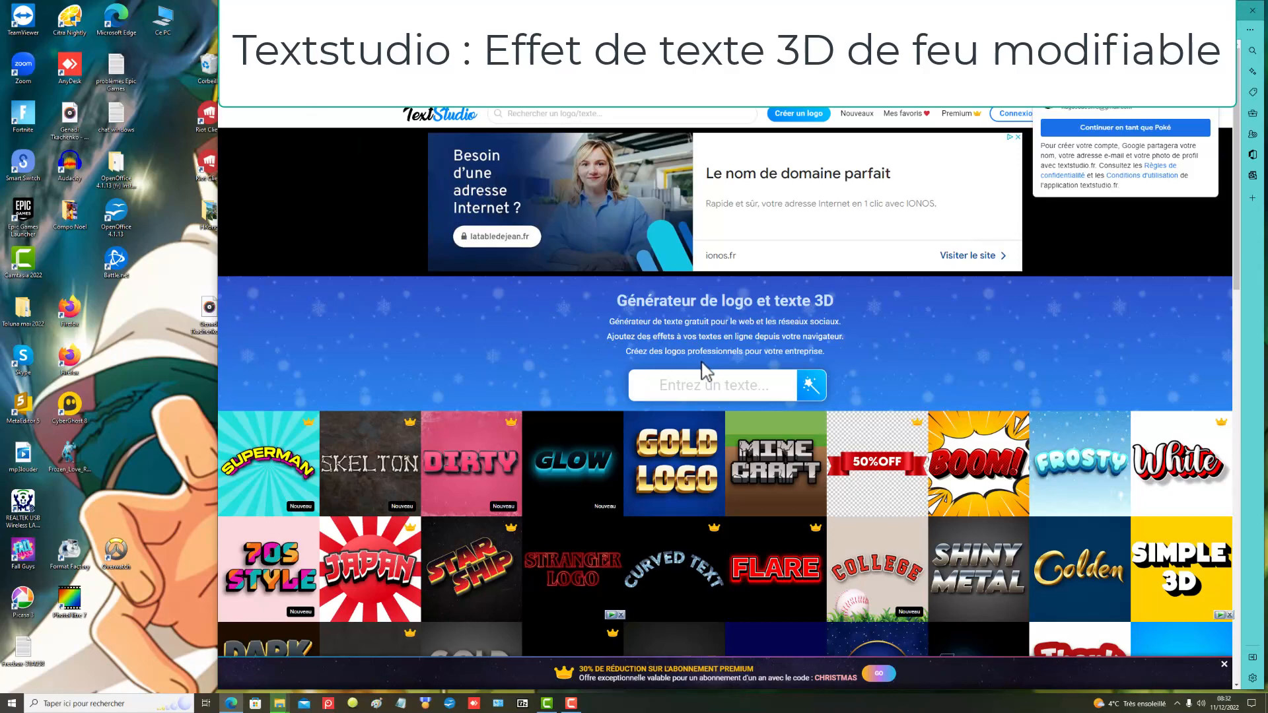
pyautogui.scroll(-7, 705, 372)
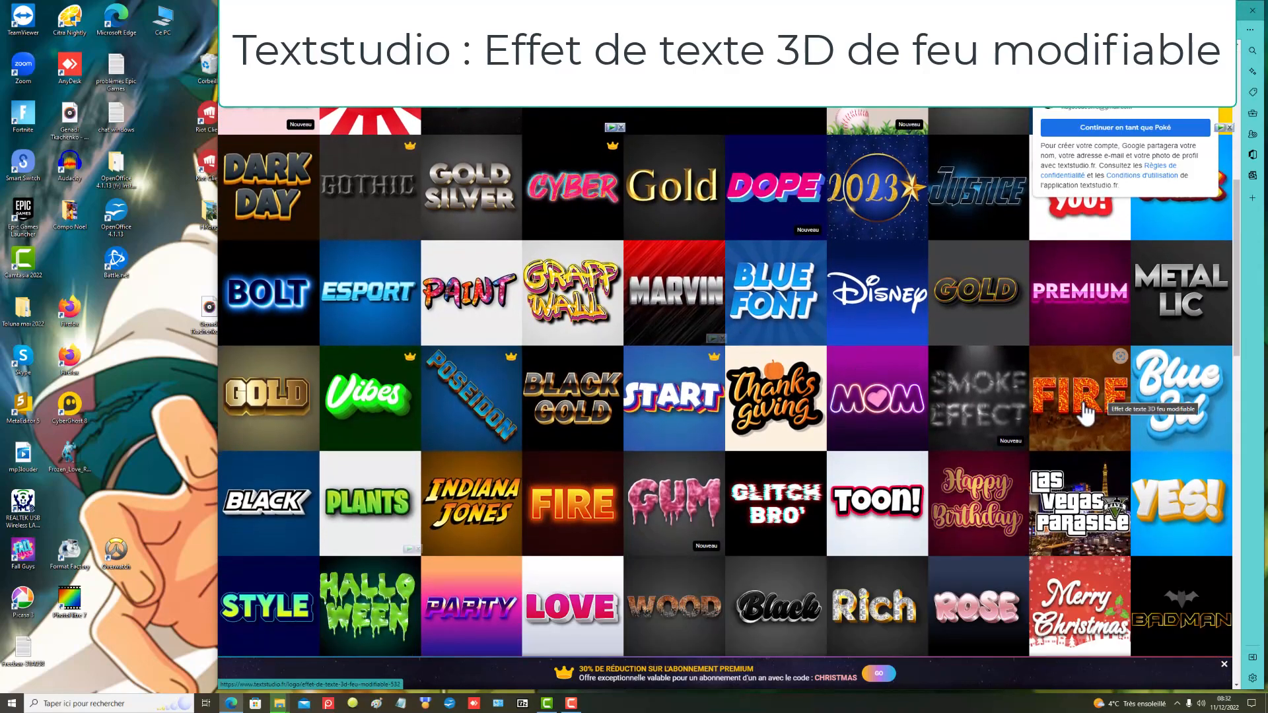
pyautogui.click(1081, 412)
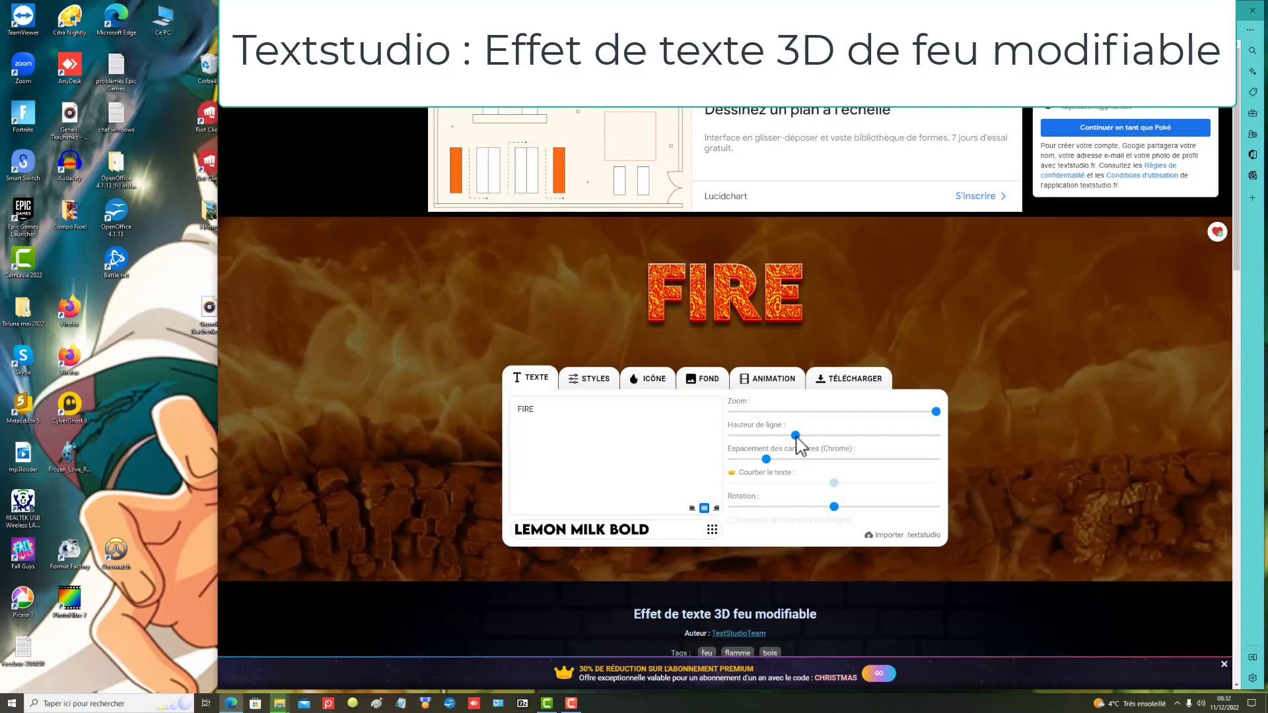
# Step: Set the character spacing to 17% and tilt the FIRE text slightly clockwise, replacing the conflicting file in the destination when asked
pyautogui.moveTo(767, 460); pyautogui.dragTo(796, 469)
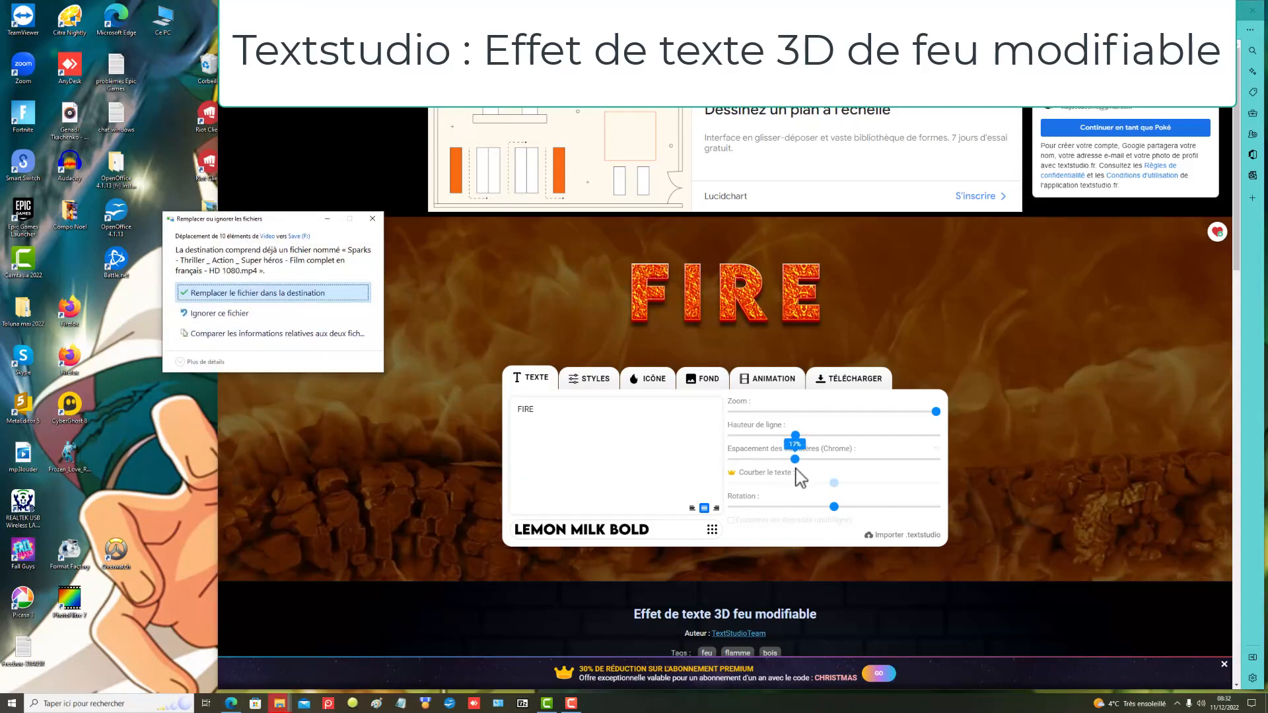
pyautogui.click(293, 296)
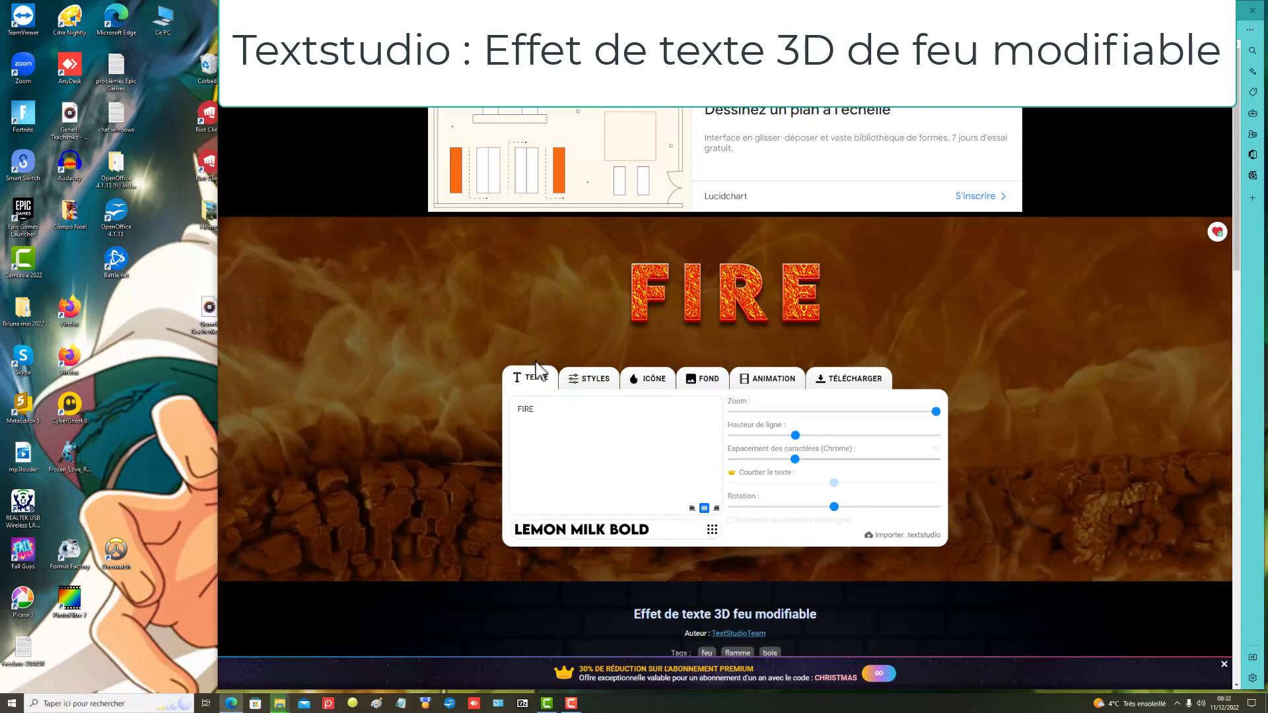
pyautogui.moveTo(834, 509); pyautogui.dragTo(846, 527)
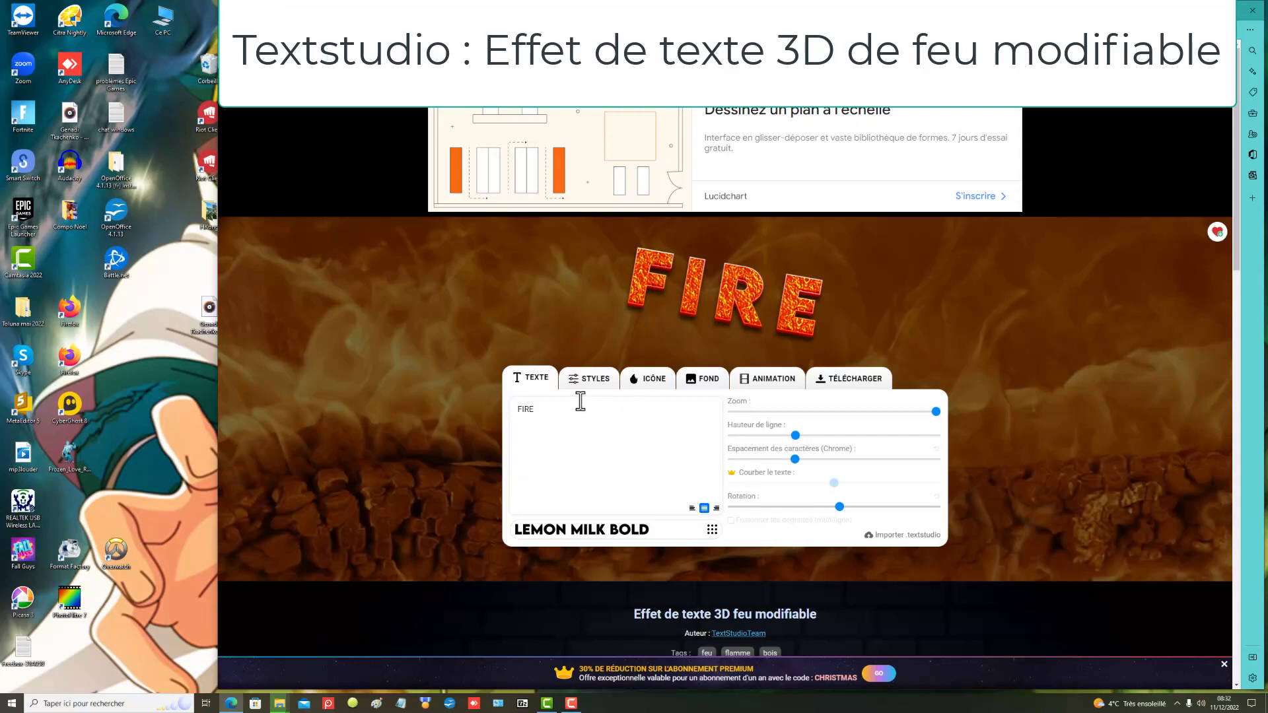
# Step: Try a blue hue for the text's fill colour in the 3D and fill styles
pyautogui.click(604, 388)
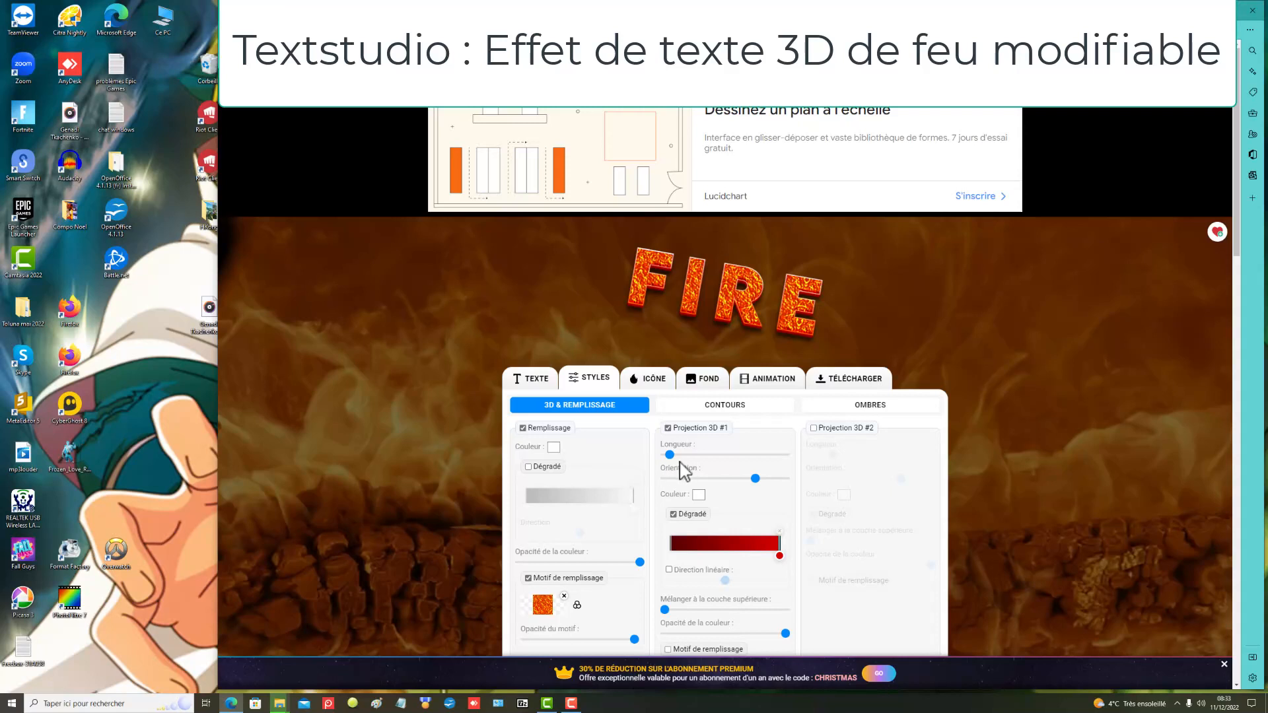
pyautogui.click(553, 448)
pyautogui.moveTo(645, 536); pyautogui.dragTo(613, 540)
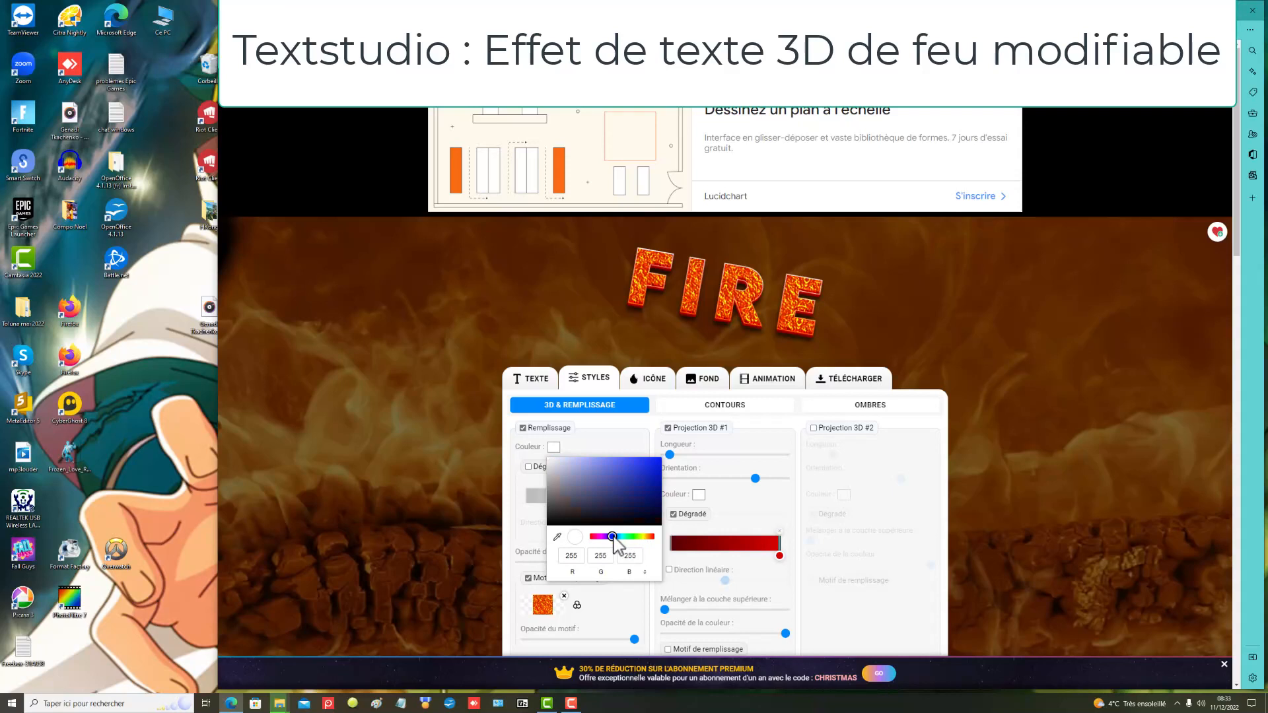
# Step: Enable the gradient on the text fill, increase its direction slightly, and keep the fill pattern at full opacity
pyautogui.click(529, 468)
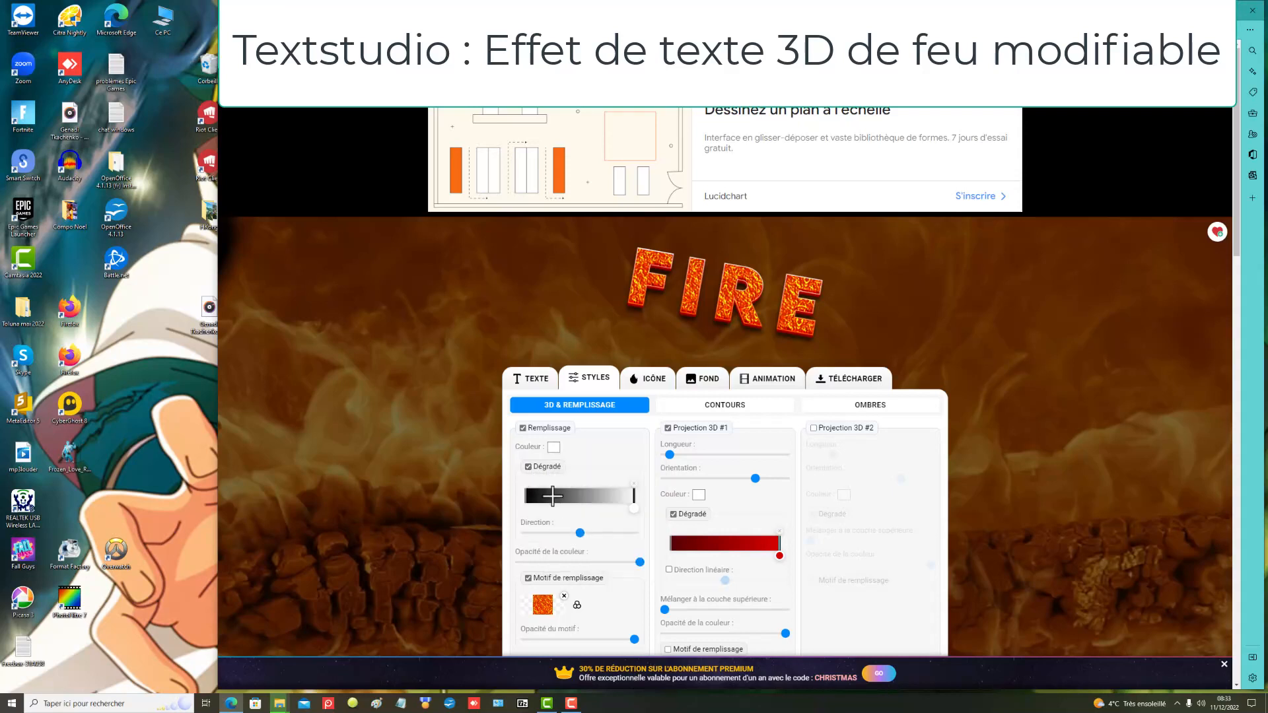
pyautogui.moveTo(581, 533); pyautogui.dragTo(600, 540)
pyautogui.scroll(-3, 607, 504)
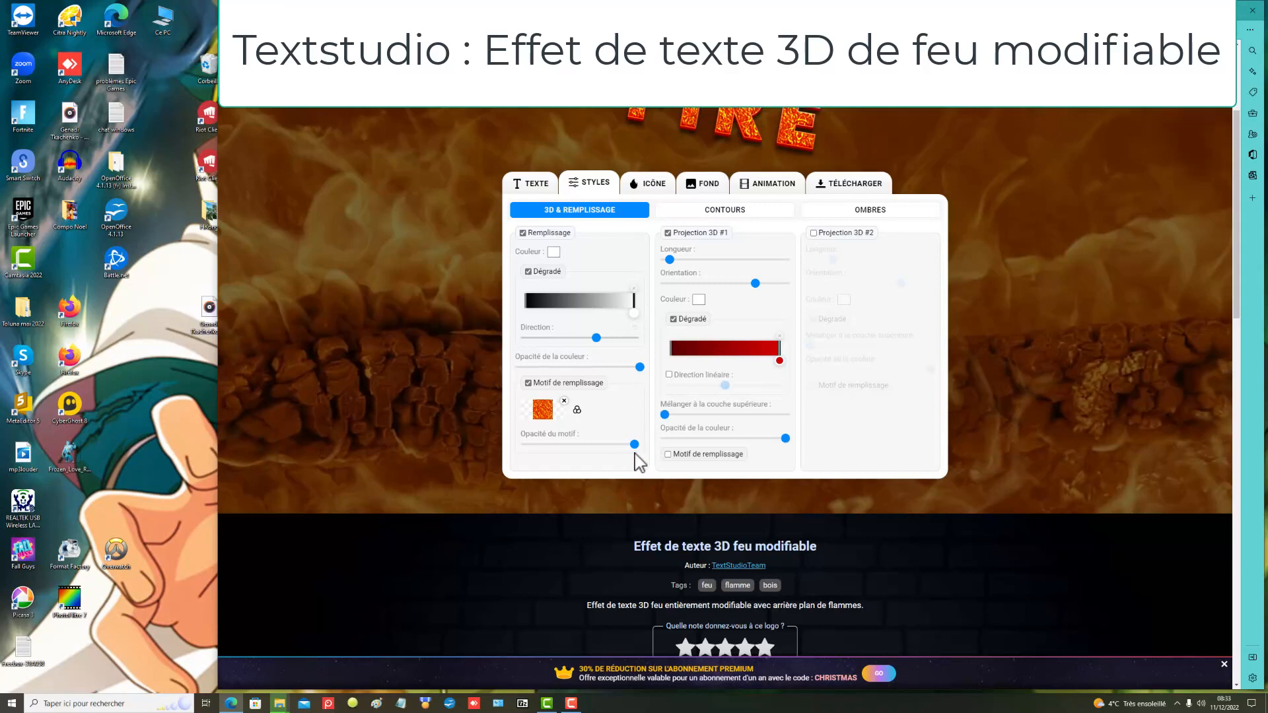
pyautogui.moveTo(635, 446); pyautogui.dragTo(640, 471)
pyautogui.moveTo(633, 443); pyautogui.dragTo(662, 454)
# Step: Try shifting the text fill colour's hue to blue again with the gradient enabled
pyautogui.click(554, 254)
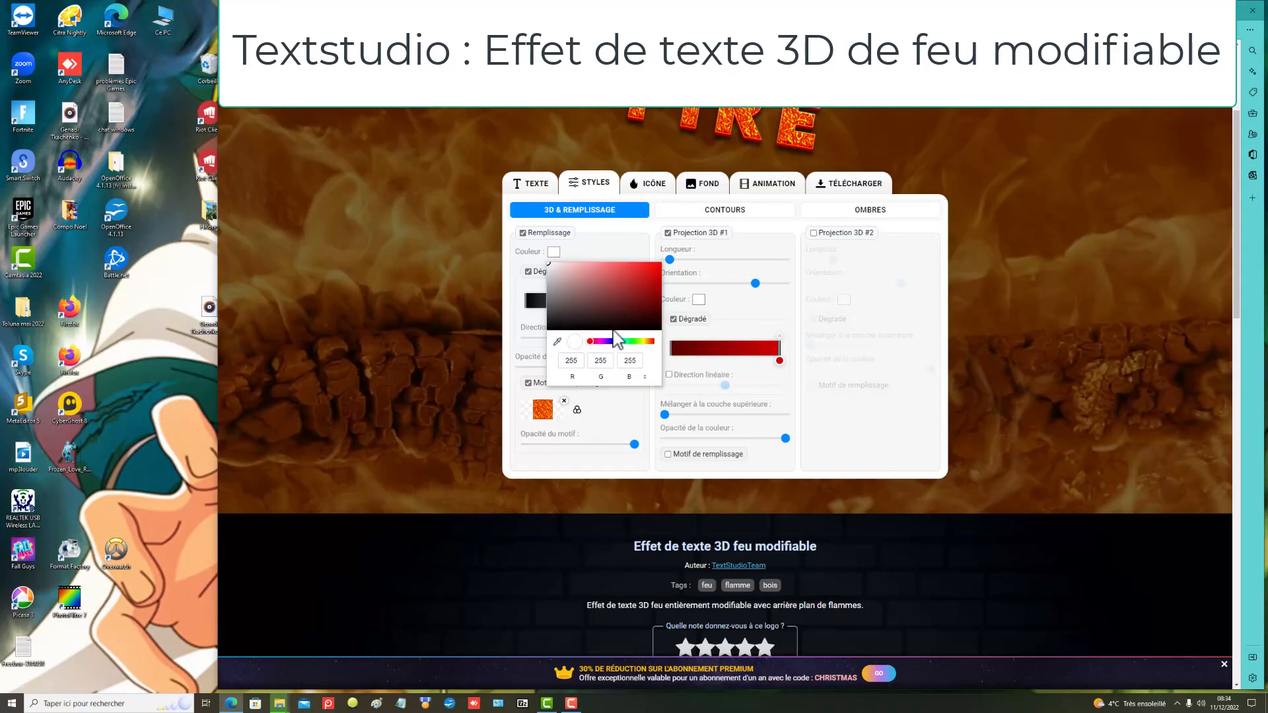
pyautogui.click(610, 340)
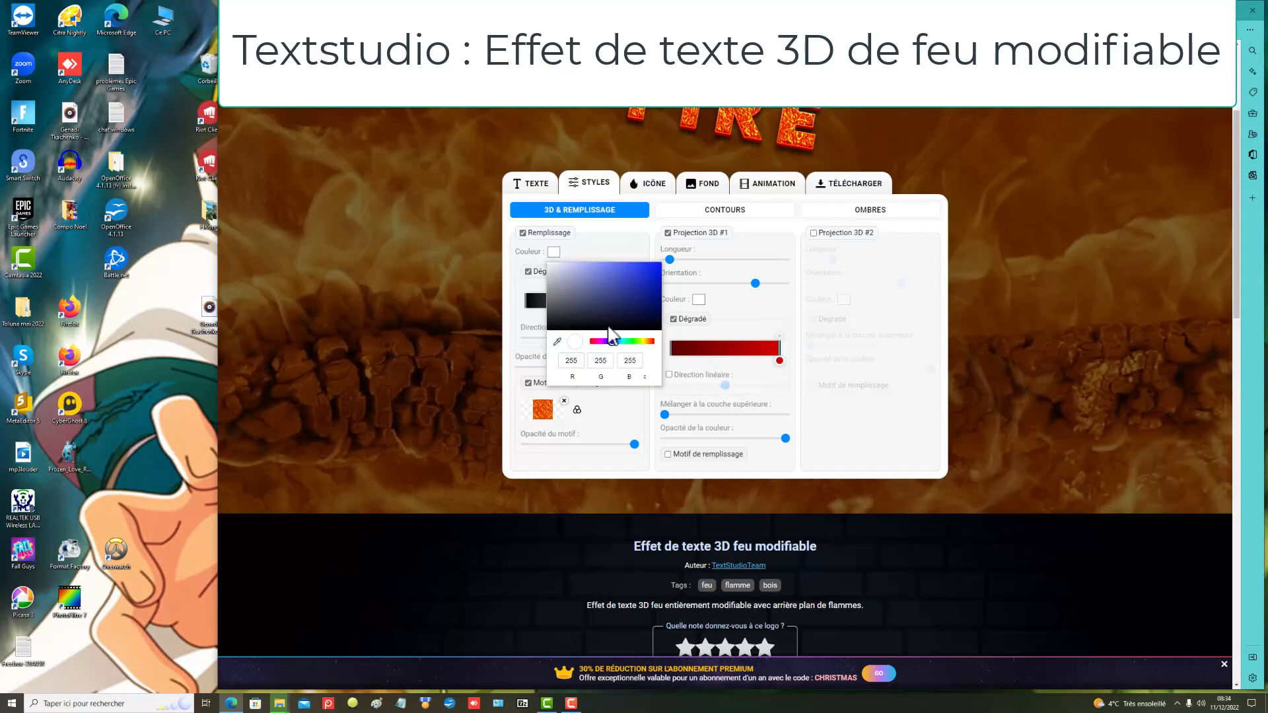
pyautogui.click(614, 470)
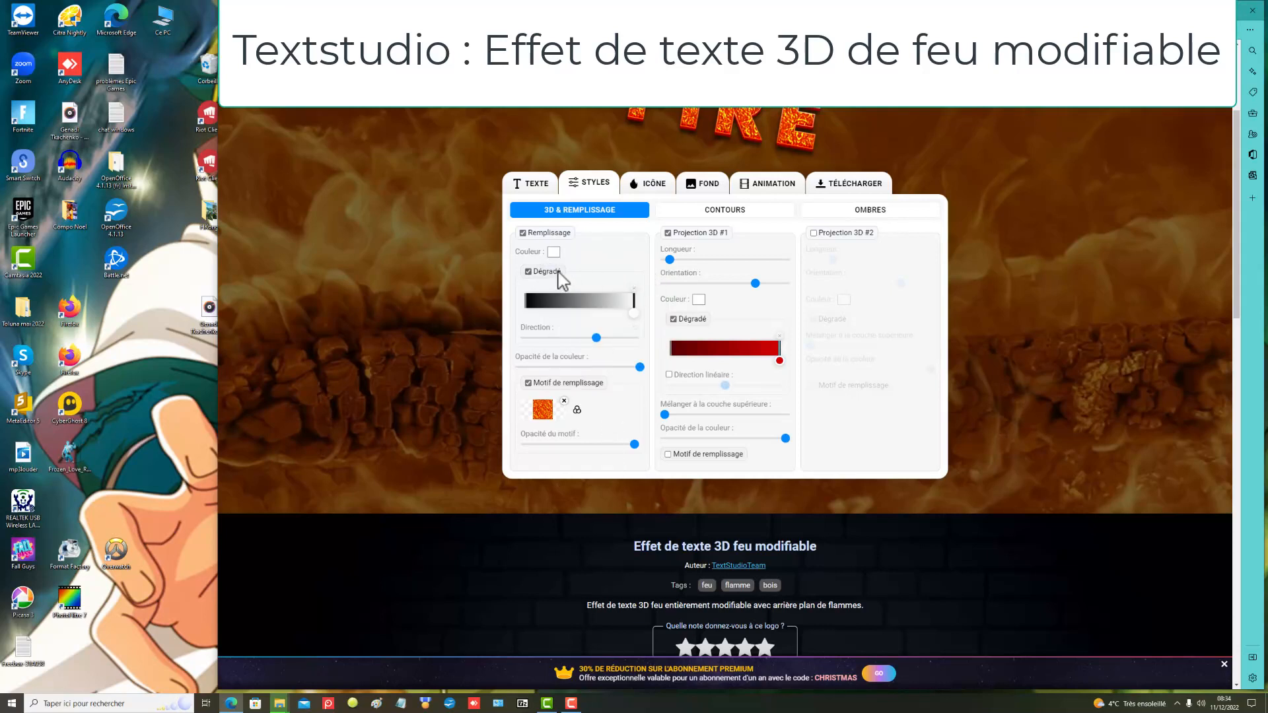
# Step: Review the outline and shadow styles and add the gold stars icon to the FIRE text
pyautogui.click(717, 211)
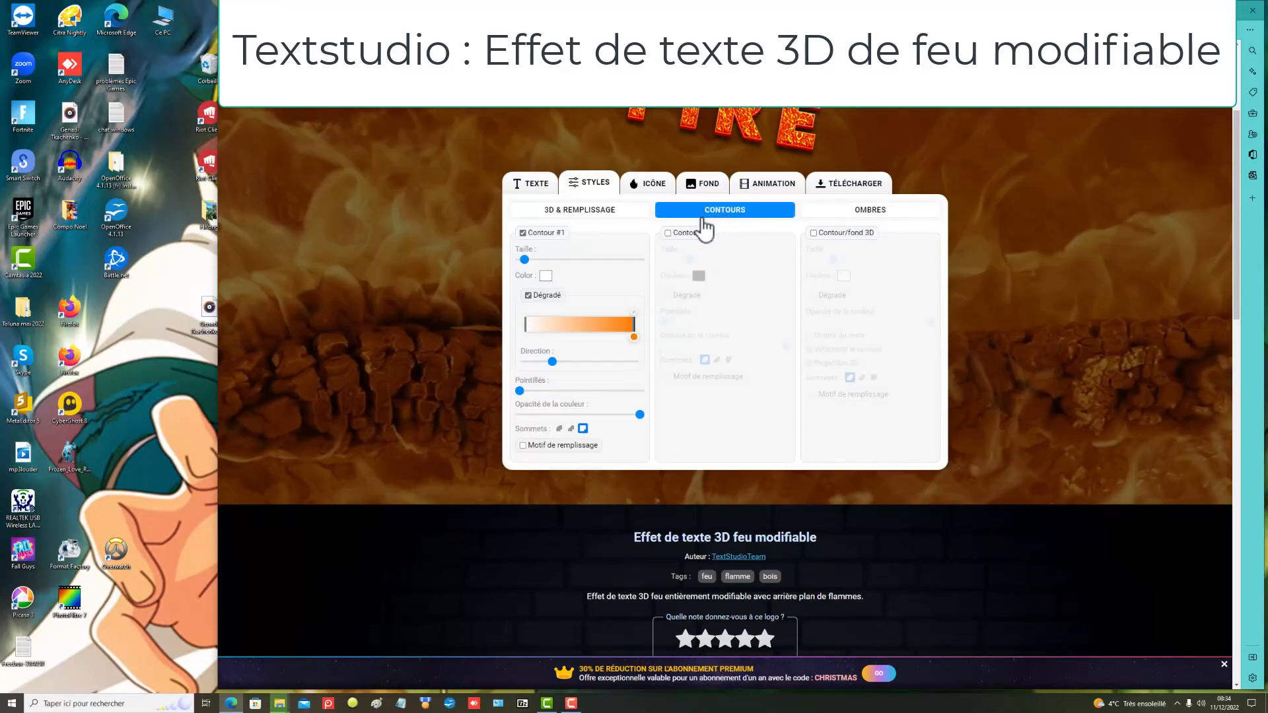
pyautogui.click(850, 215)
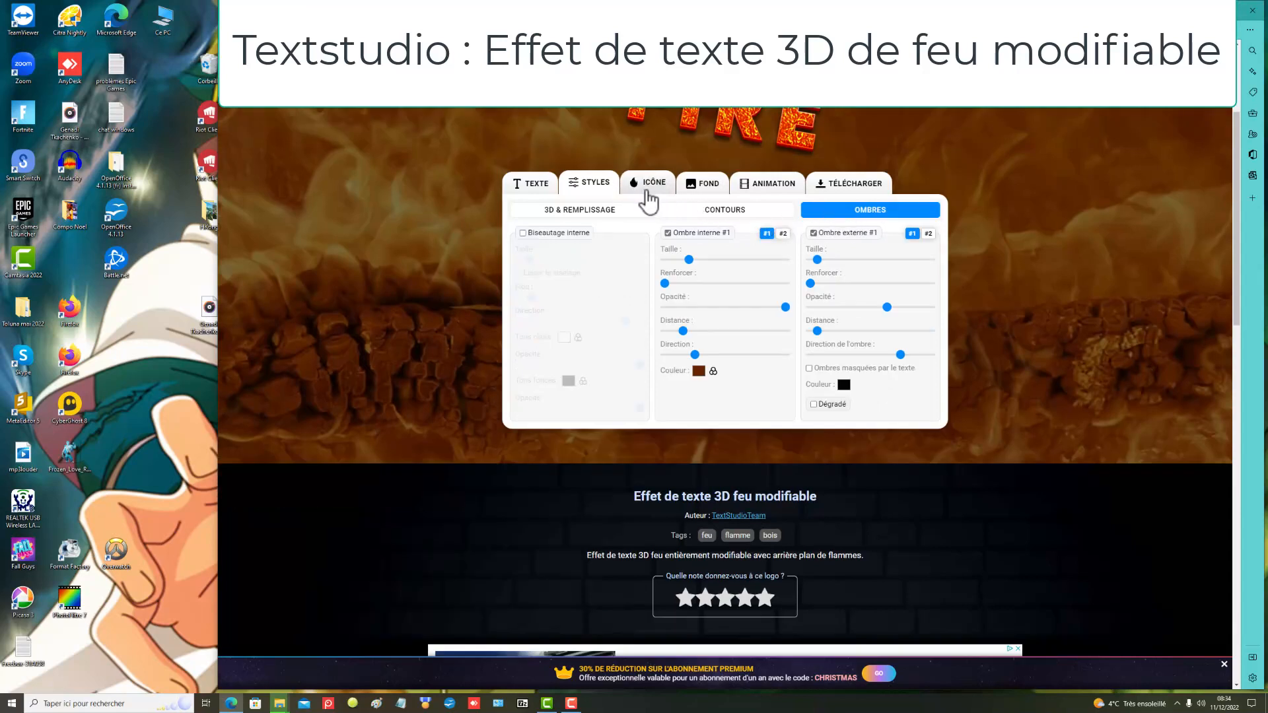
pyautogui.click(654, 184)
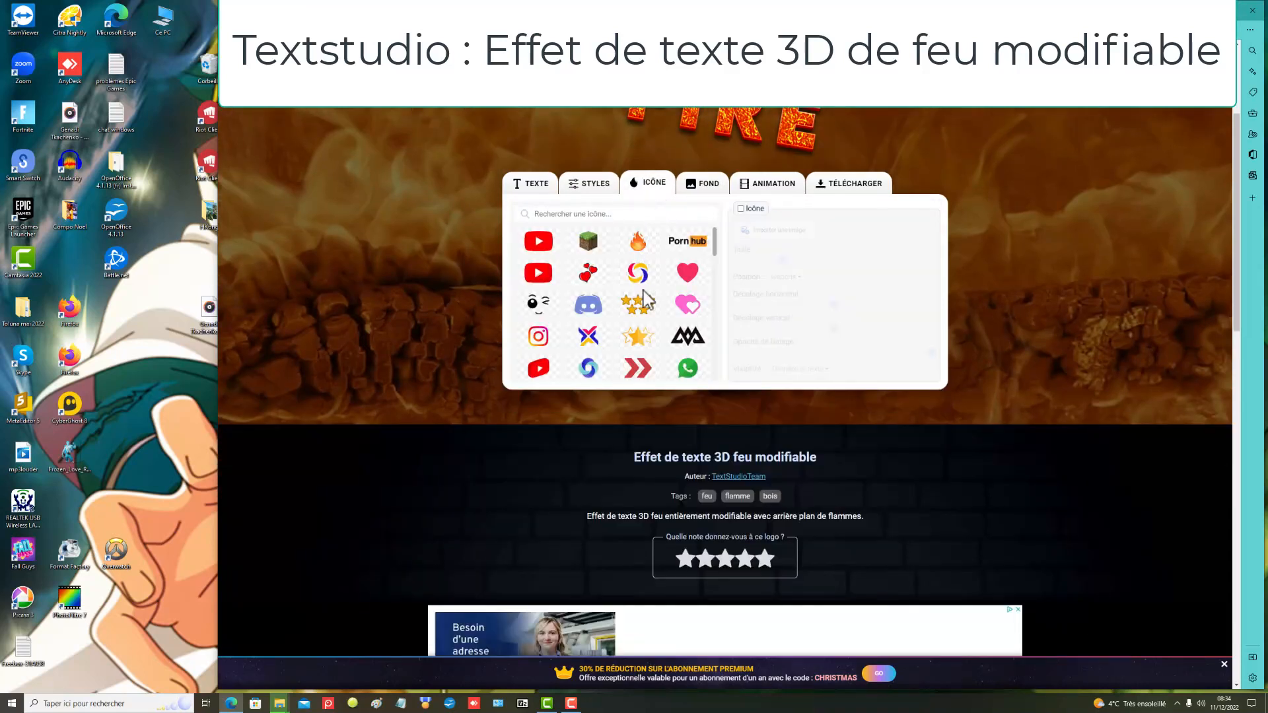
pyautogui.click(648, 307)
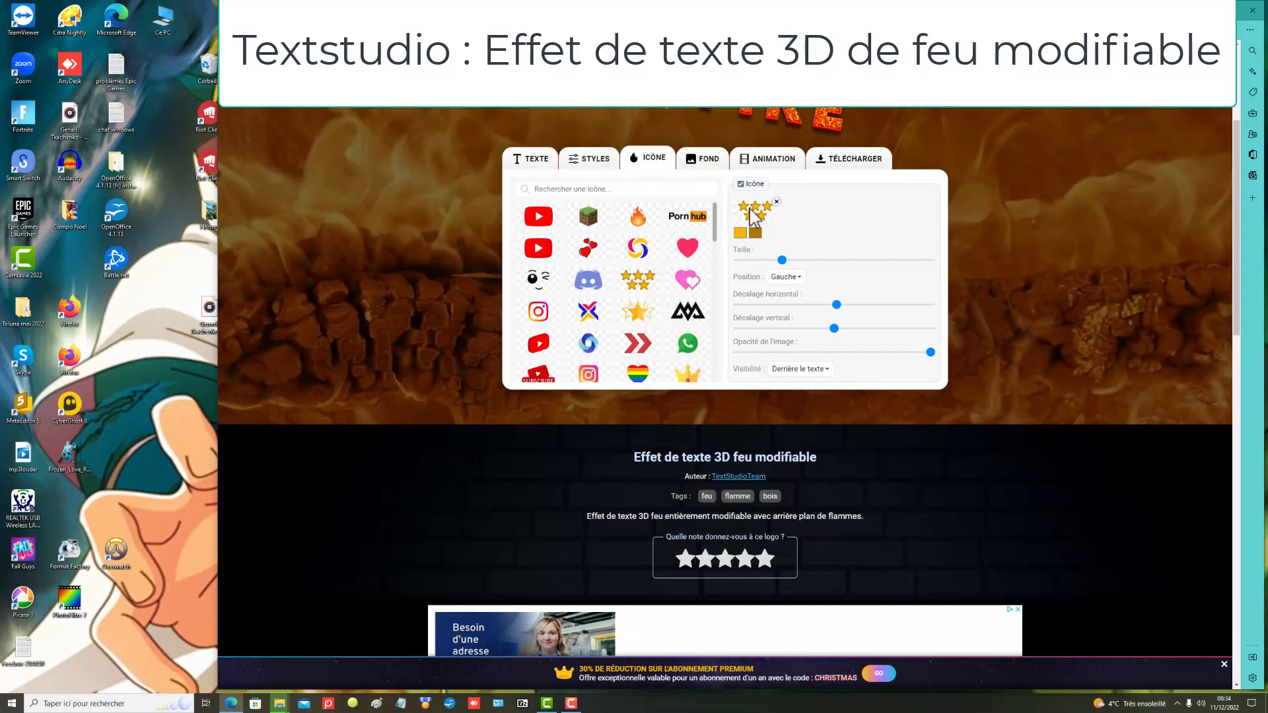
# Step: Browse the predefined backgrounds and try the sunlit snowy fir forest photo in place of the flame background
pyautogui.click(712, 161)
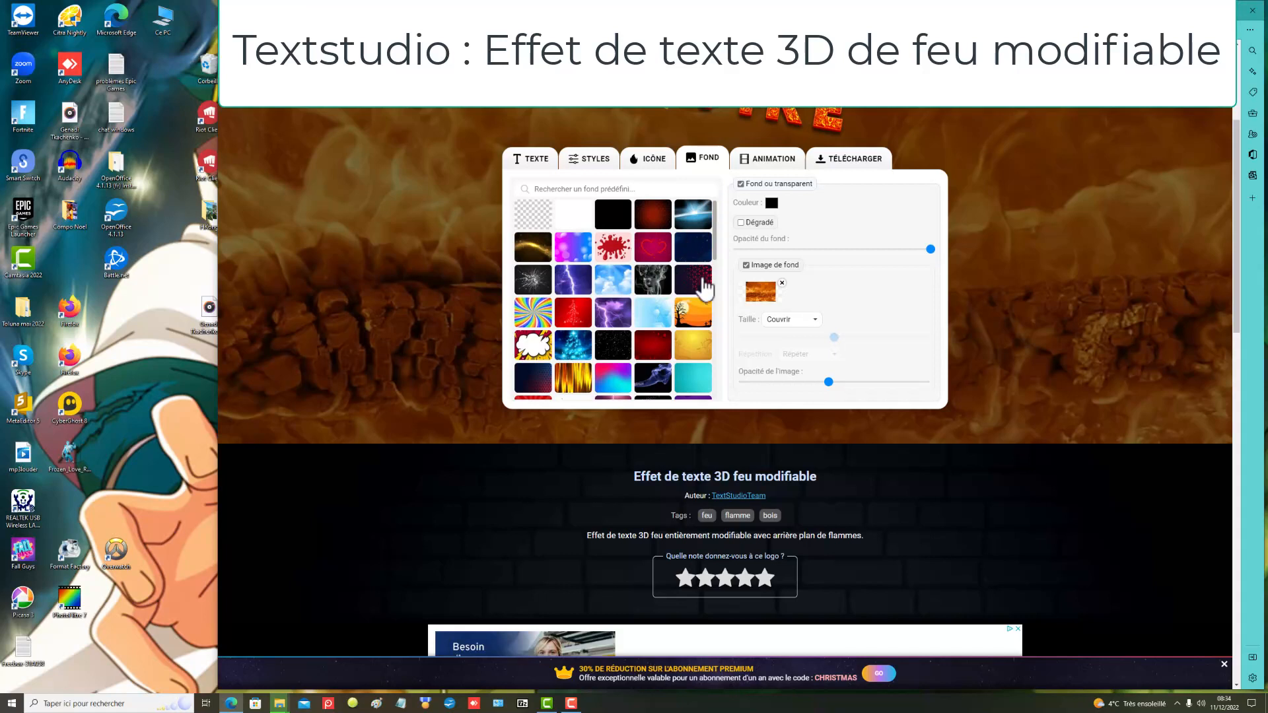
pyautogui.scroll(-1, 644, 274)
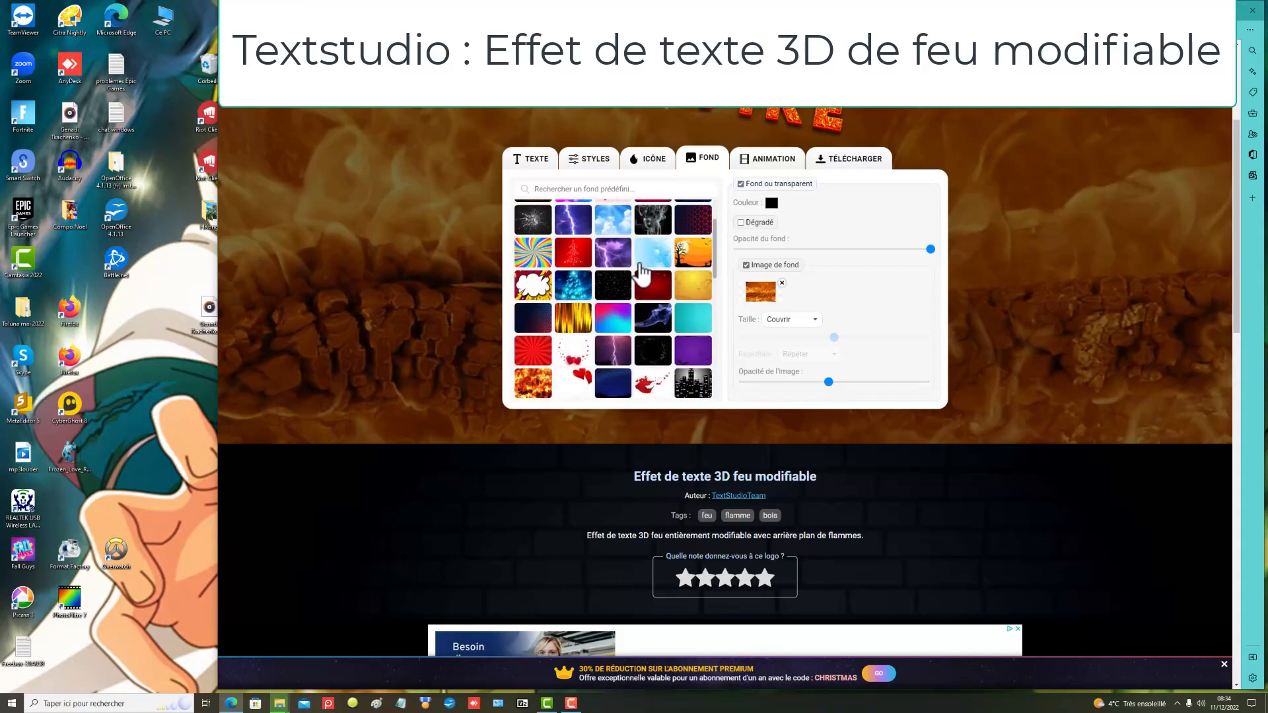
pyautogui.scroll(-4, 640, 274)
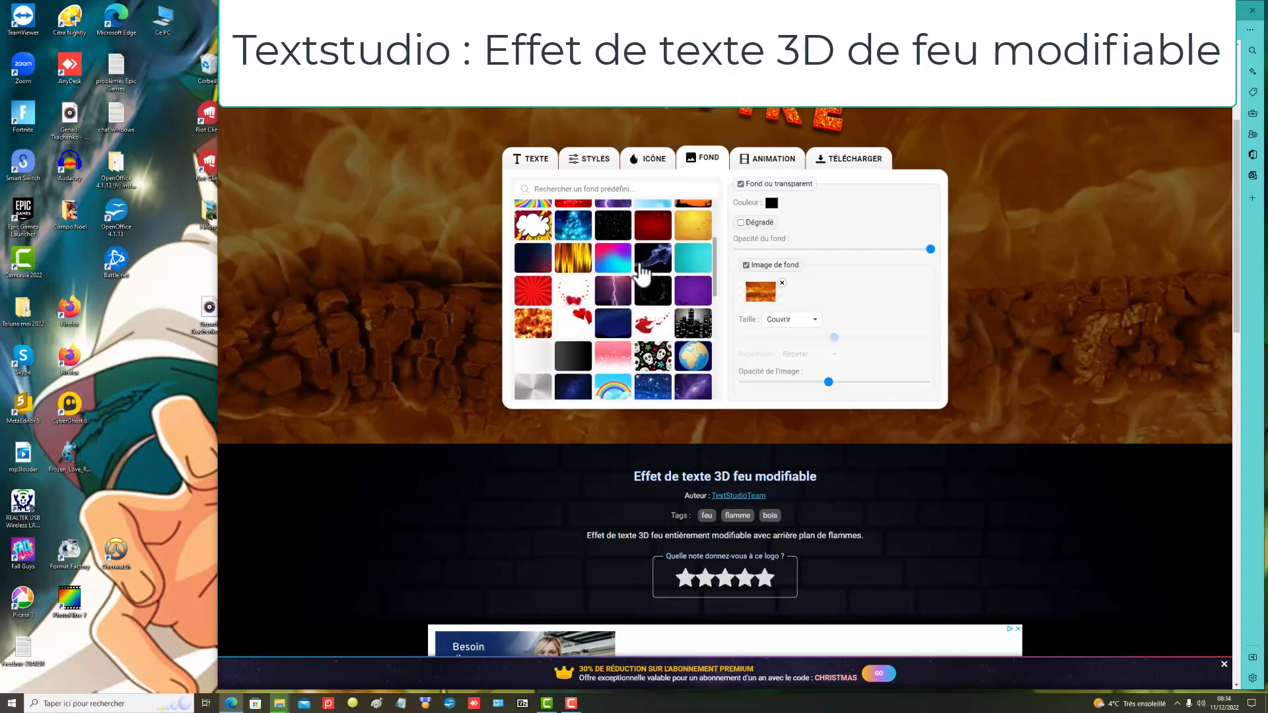
pyautogui.scroll(-4, 641, 280)
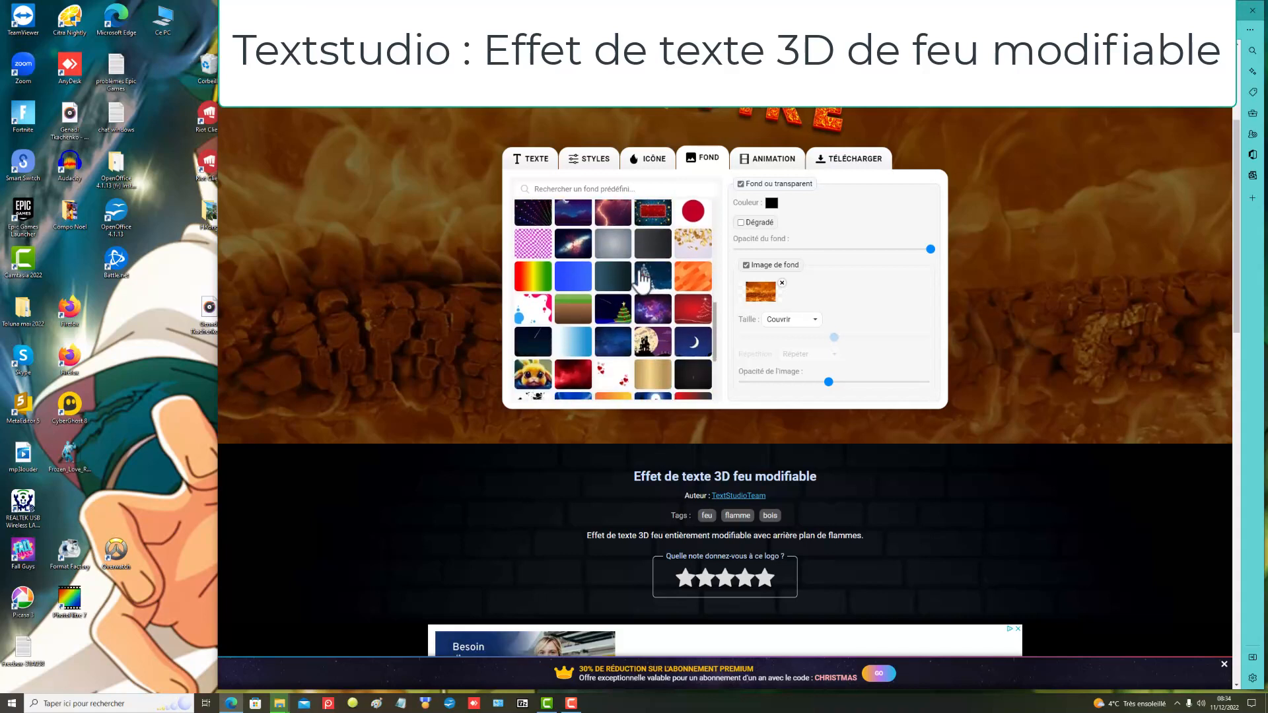
pyautogui.scroll(-3, 639, 285)
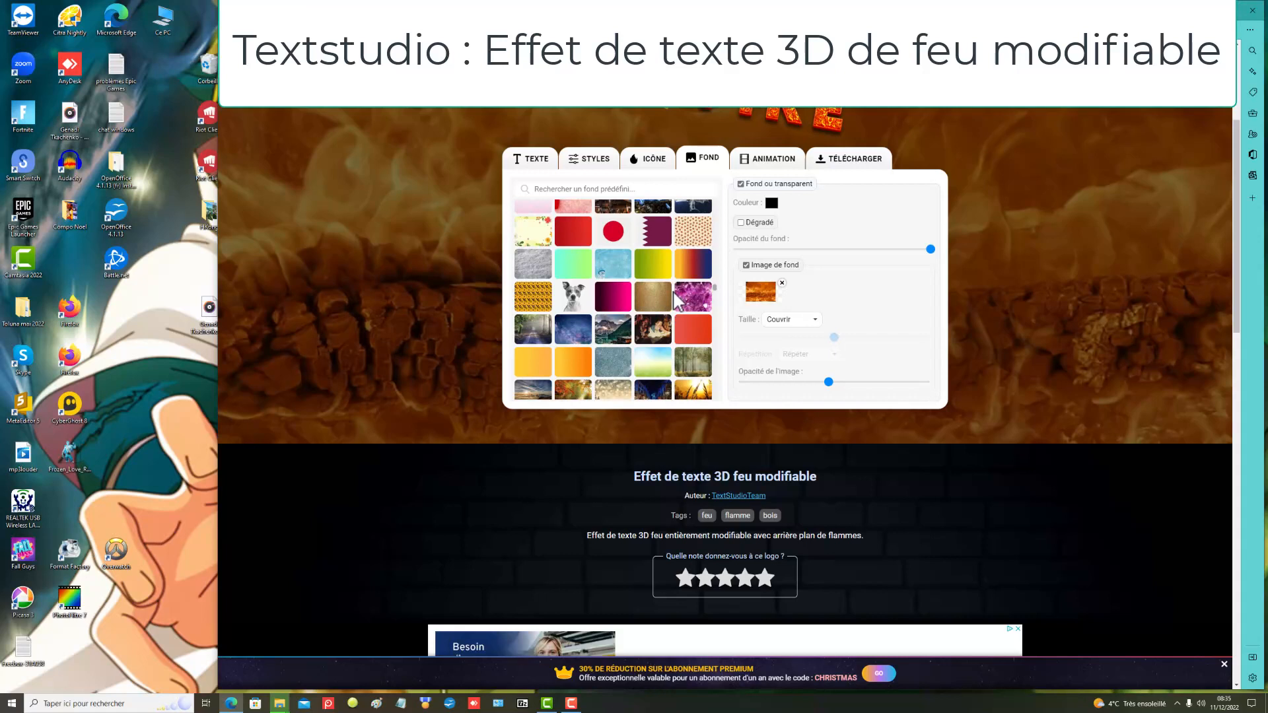
pyautogui.scroll(1, 675, 306)
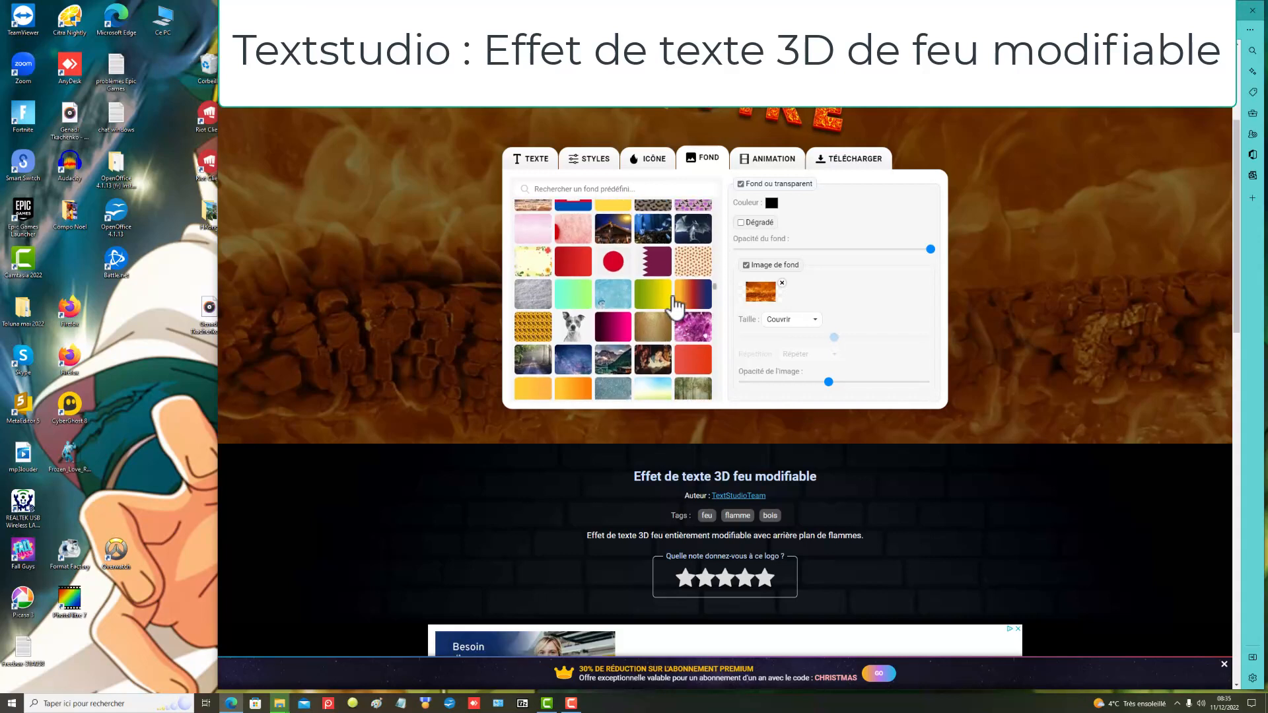
pyautogui.scroll(1, 674, 305)
pyautogui.scroll(1, 674, 306)
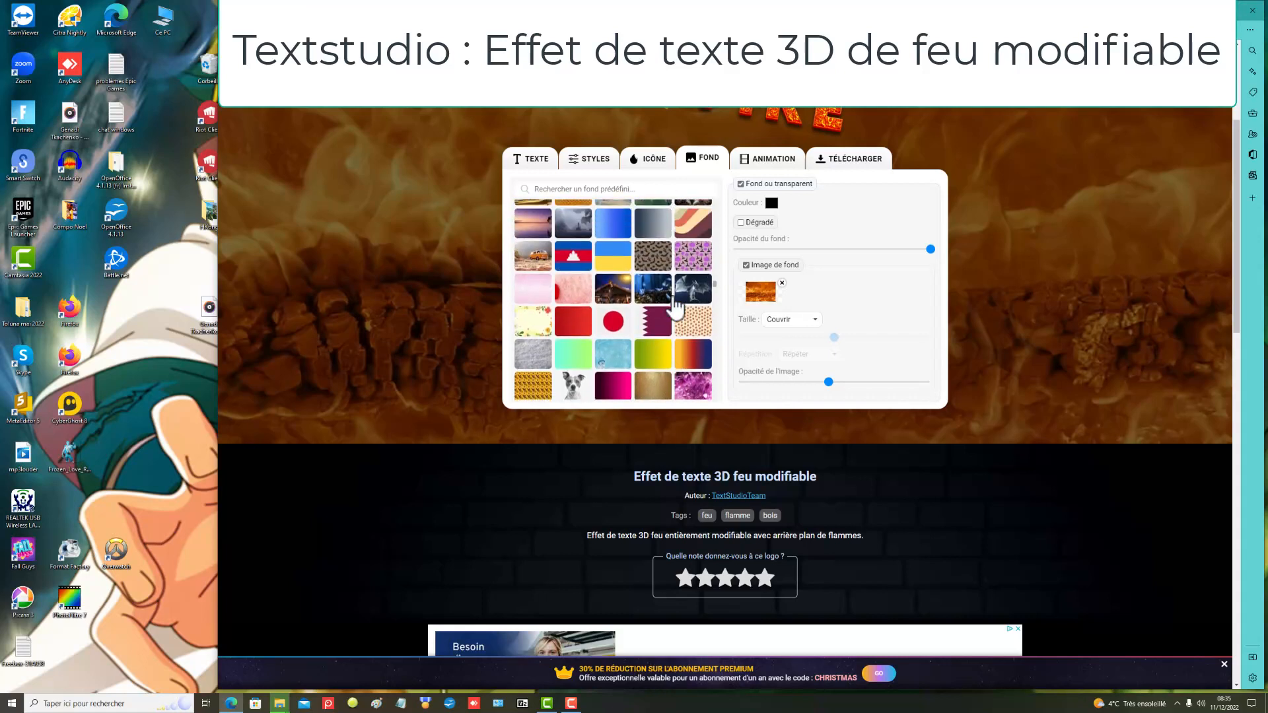
pyautogui.scroll(2, 674, 306)
pyautogui.scroll(3, 674, 306)
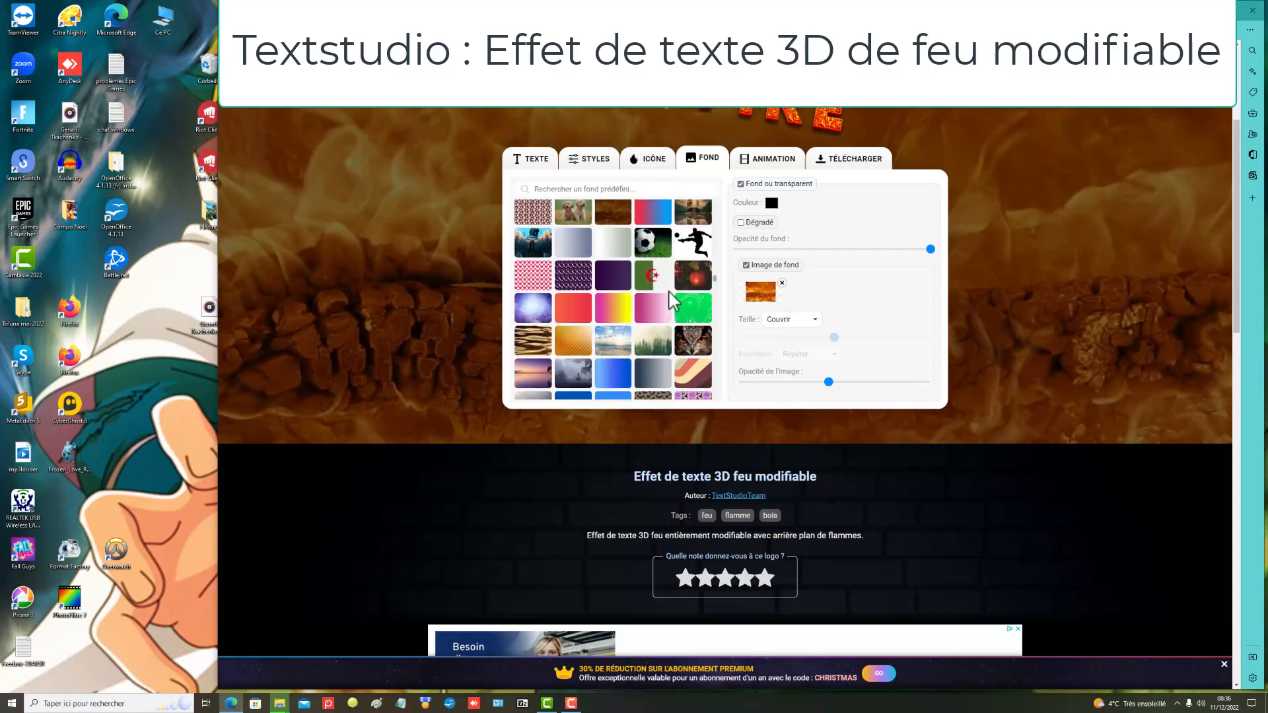
pyautogui.scroll(1, 667, 298)
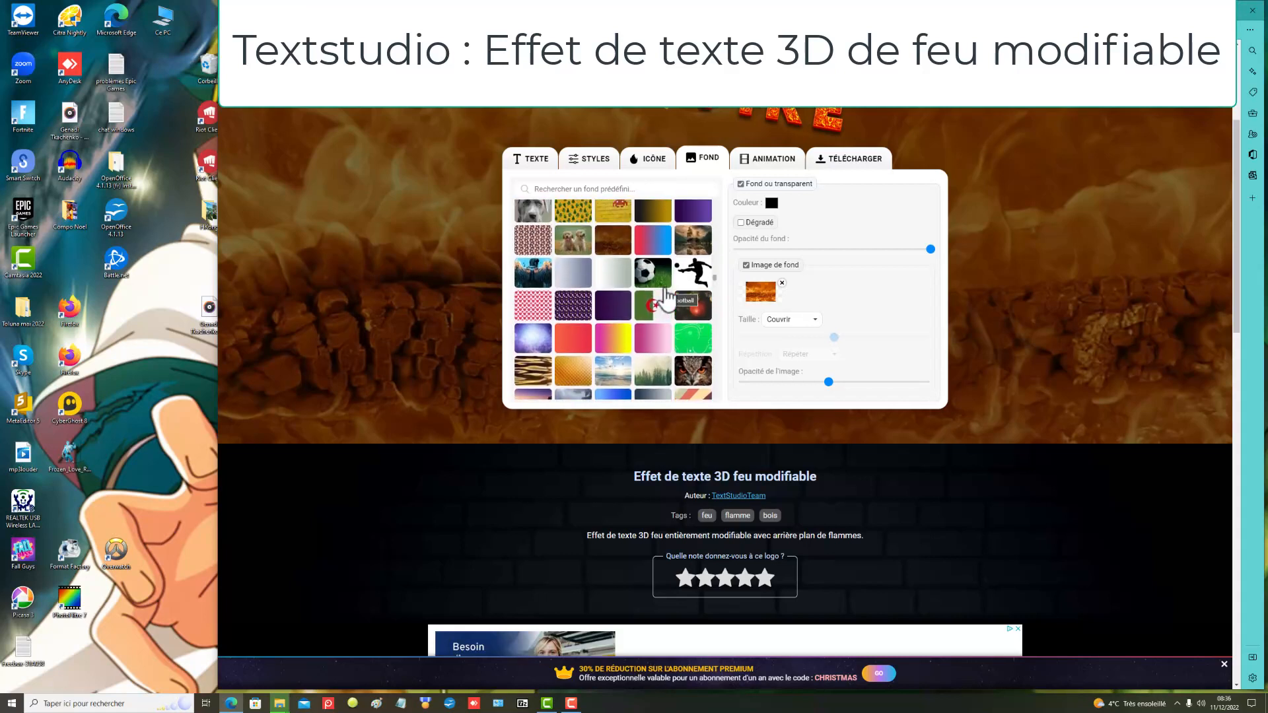
pyautogui.scroll(6, 667, 299)
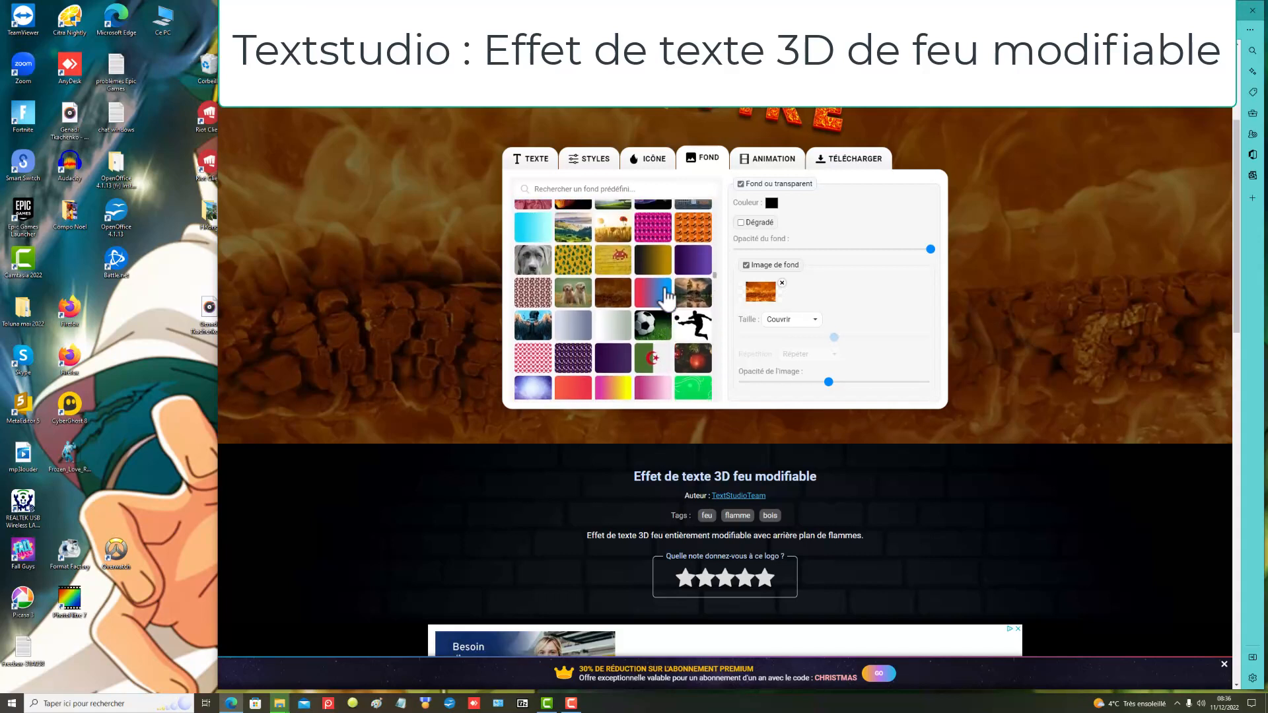
pyautogui.scroll(2, 666, 298)
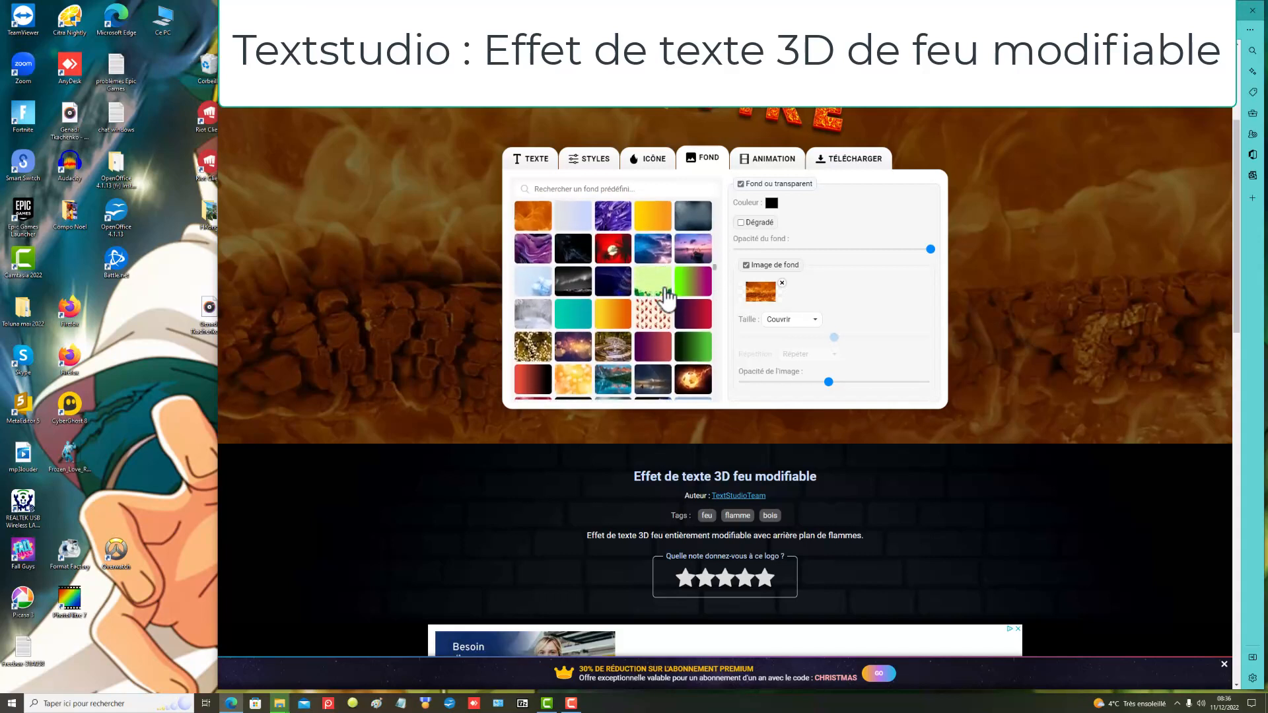
pyautogui.scroll(2, 667, 299)
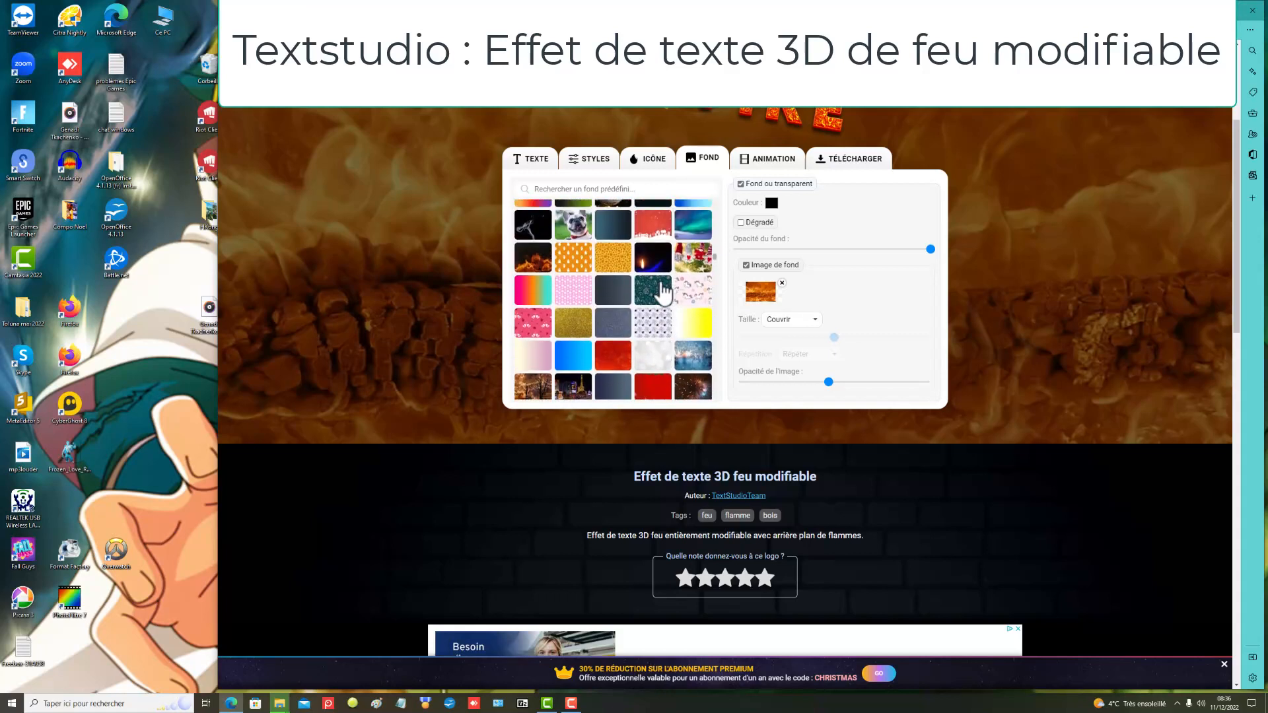
pyautogui.scroll(4, 696, 350)
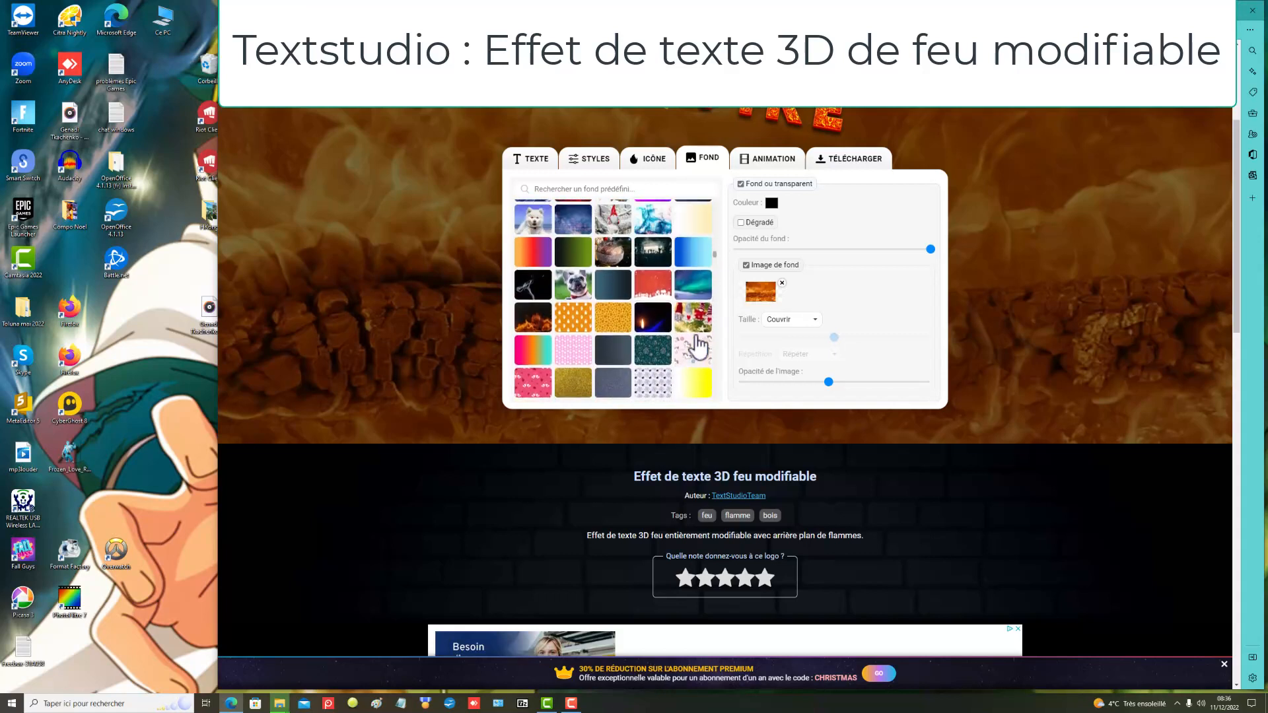
pyautogui.scroll(6, 695, 333)
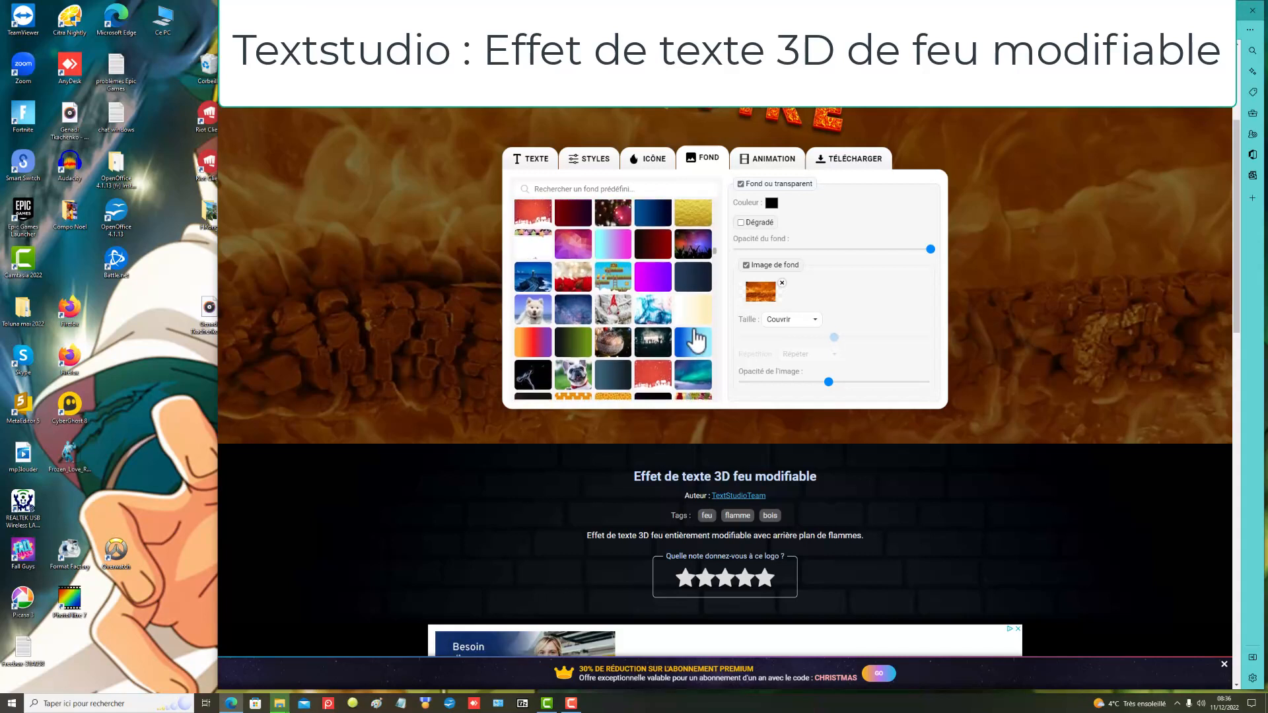
pyautogui.scroll(4, 694, 337)
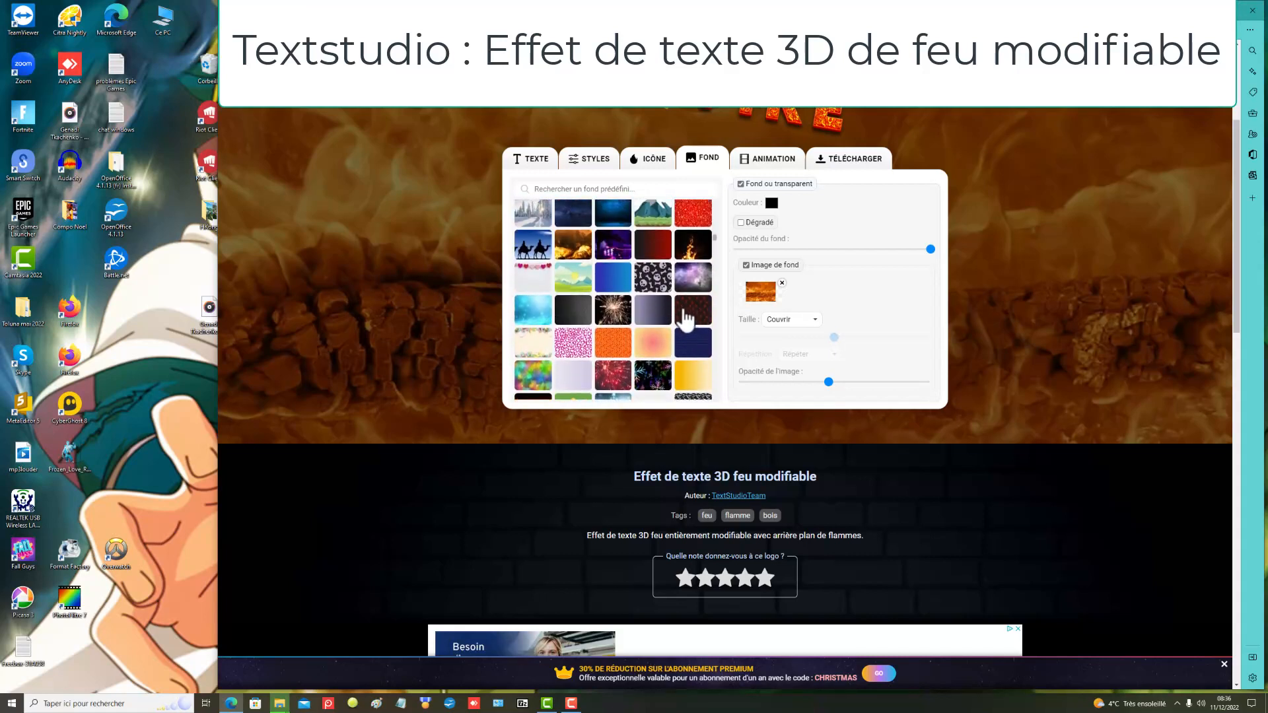
pyautogui.scroll(2, 687, 322)
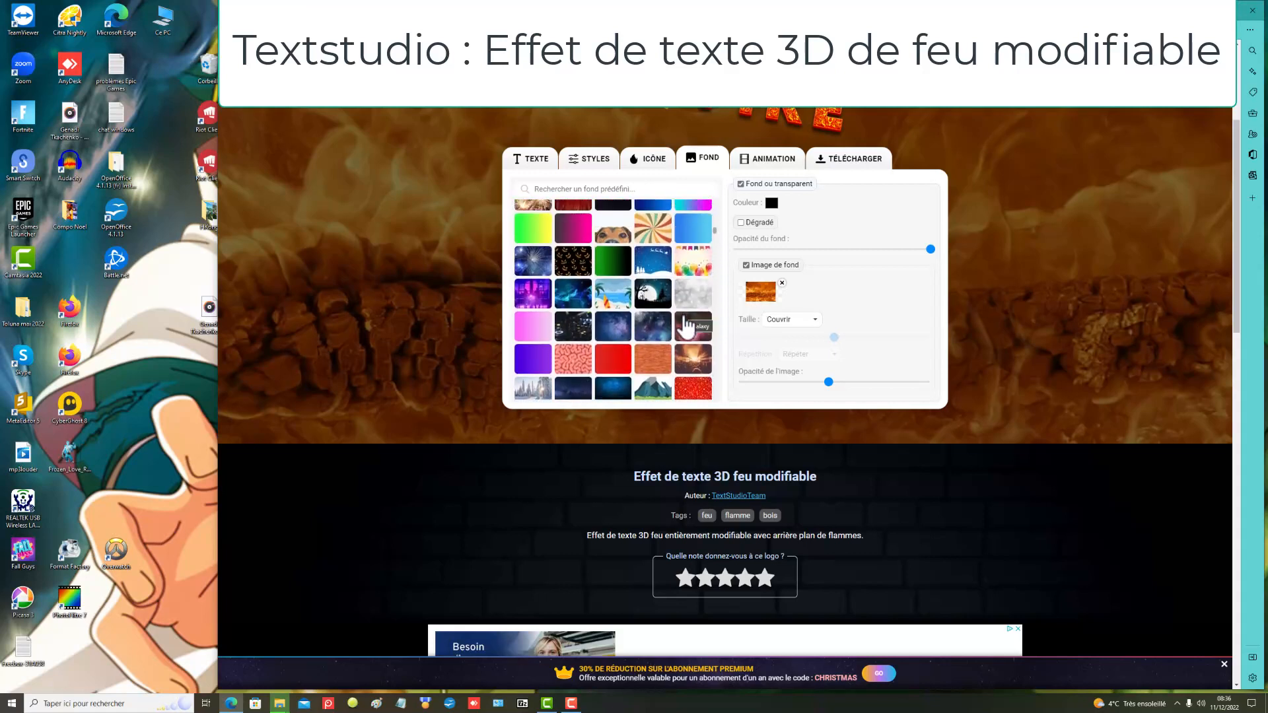
pyautogui.scroll(2, 682, 329)
pyautogui.scroll(-3, 682, 328)
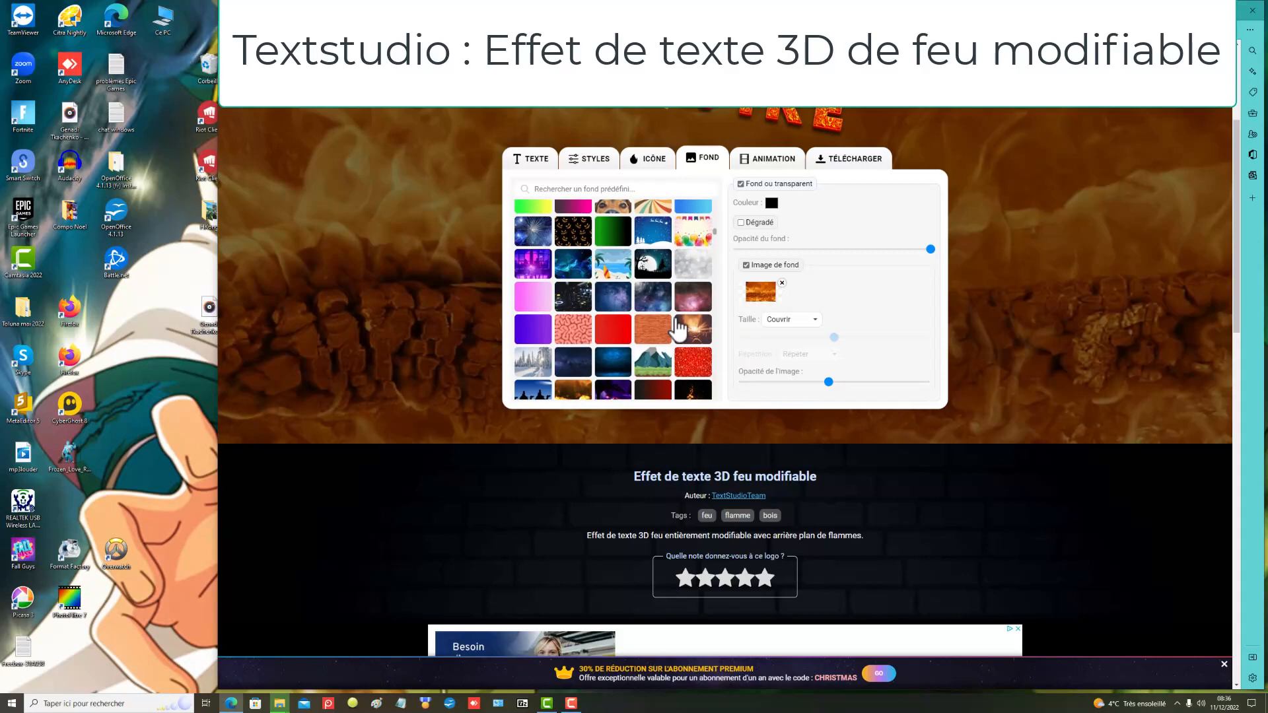
pyautogui.click(527, 373)
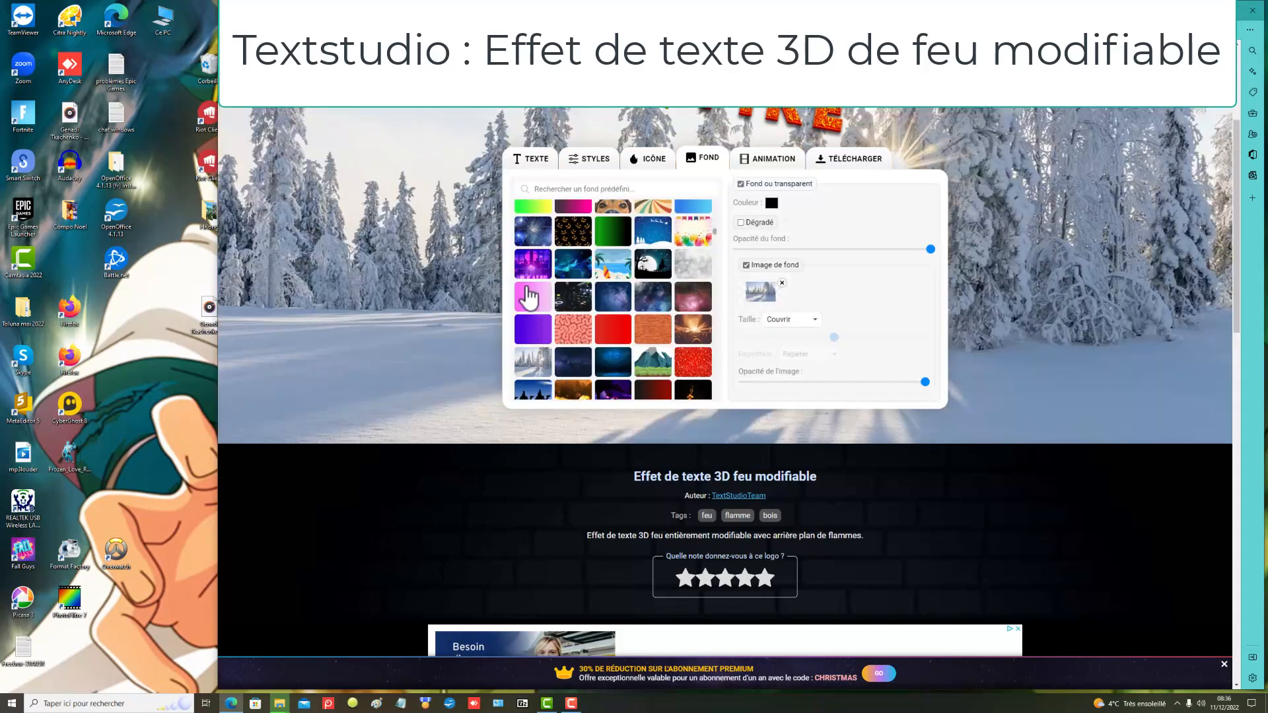
# Step: Try the illustrated winter scene with blue fir trees and falling snow as the background of the FIRE text
pyautogui.scroll(10, 598, 289)
pyautogui.scroll(10, 629, 281)
pyautogui.scroll(10, 629, 280)
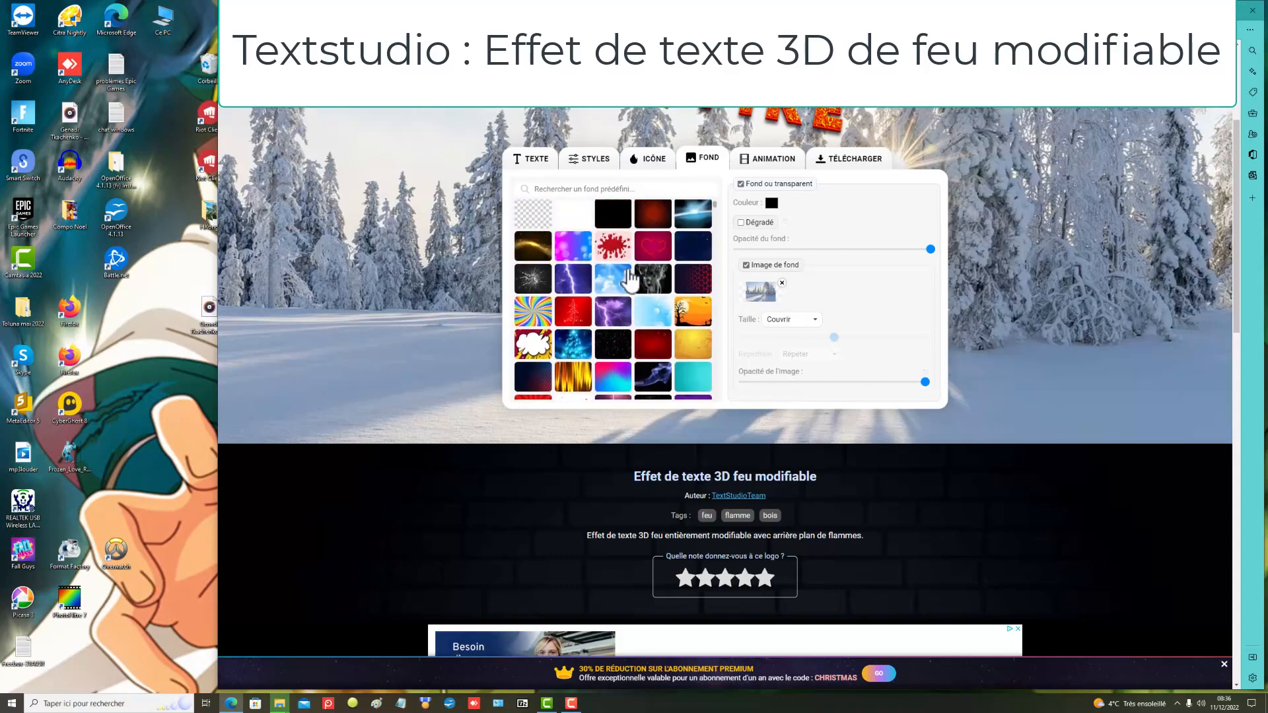
pyautogui.scroll(4, 629, 281)
pyautogui.scroll(-2, 635, 489)
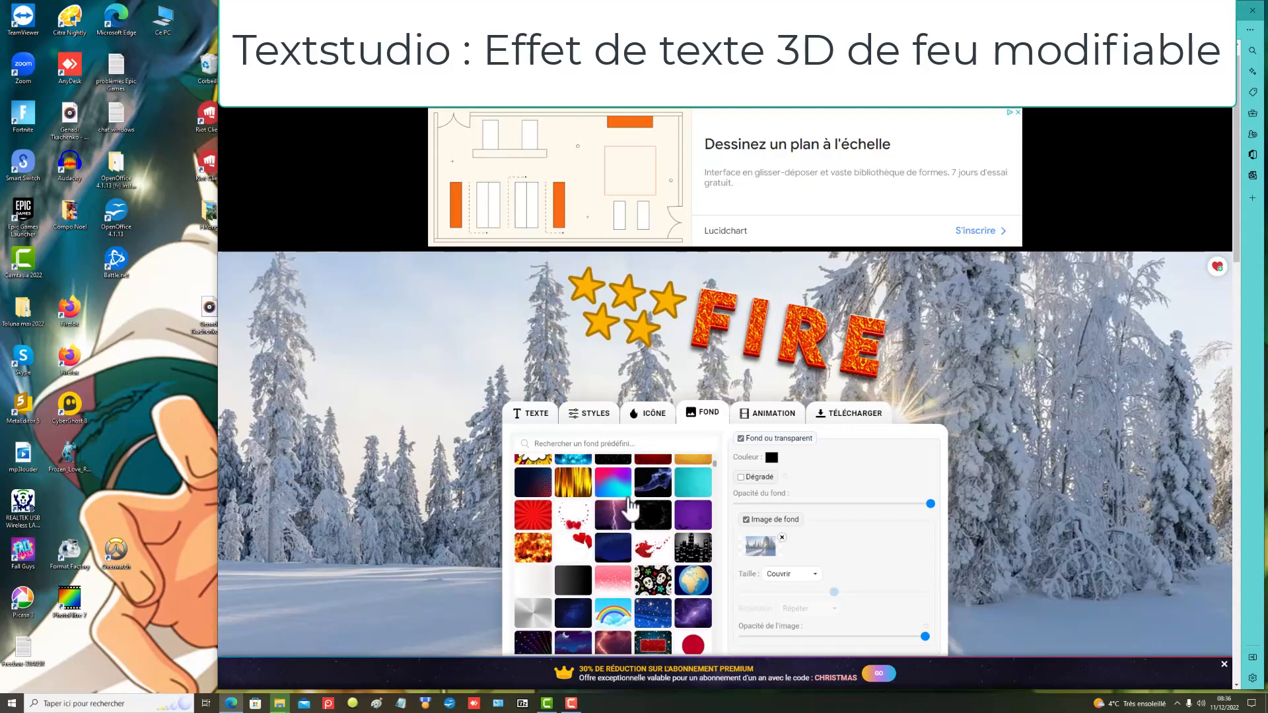
pyautogui.scroll(-2, 587, 515)
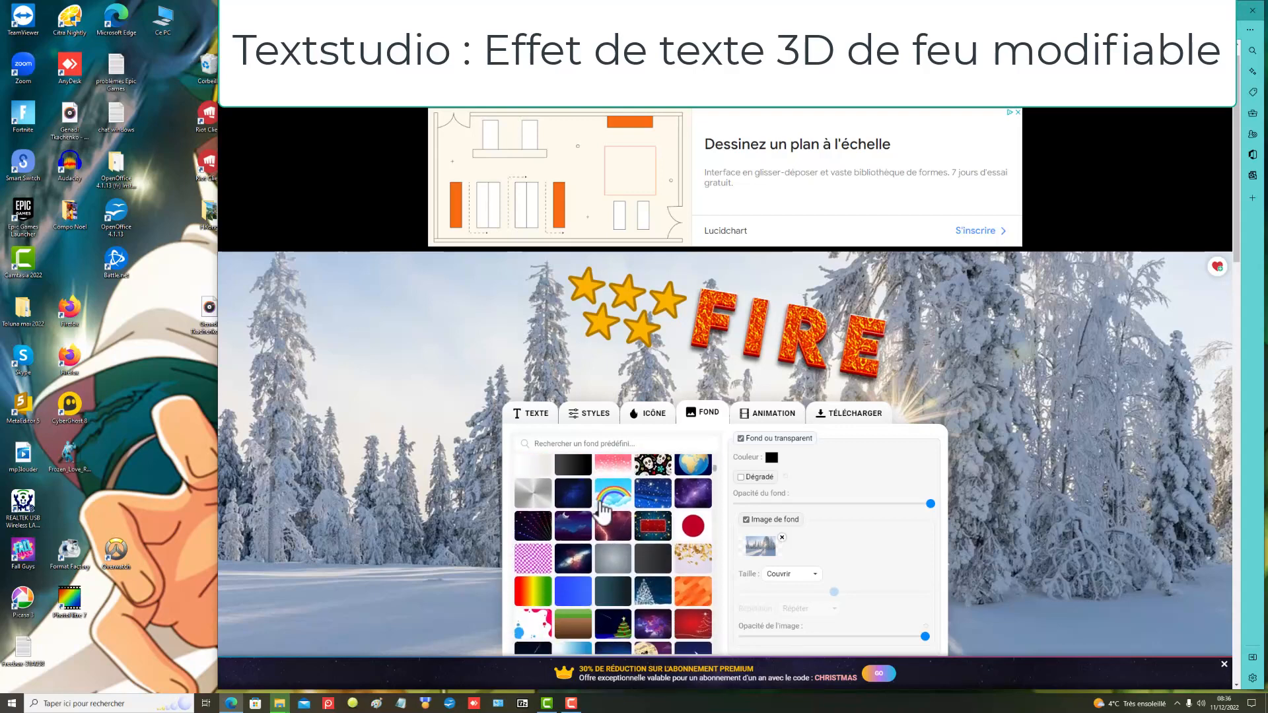
pyautogui.scroll(-5, 597, 518)
pyautogui.scroll(-2, 619, 510)
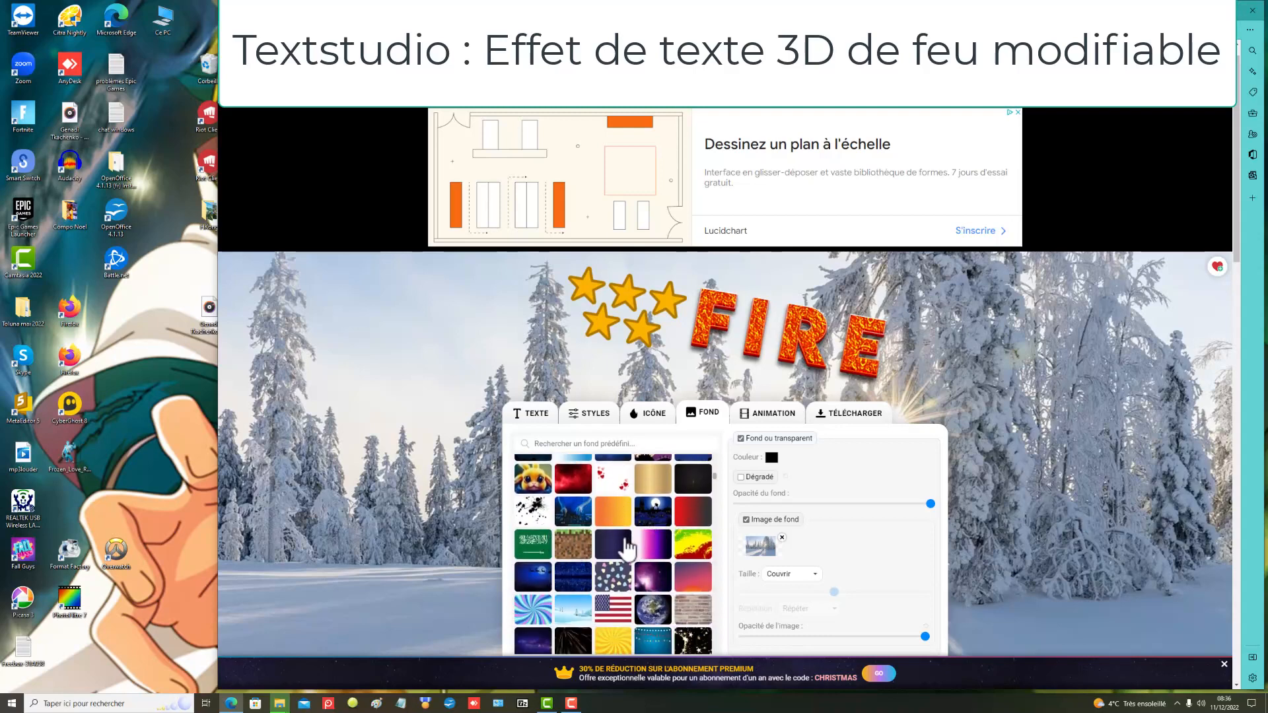
pyautogui.scroll(-2, 614, 541)
pyautogui.click(565, 553)
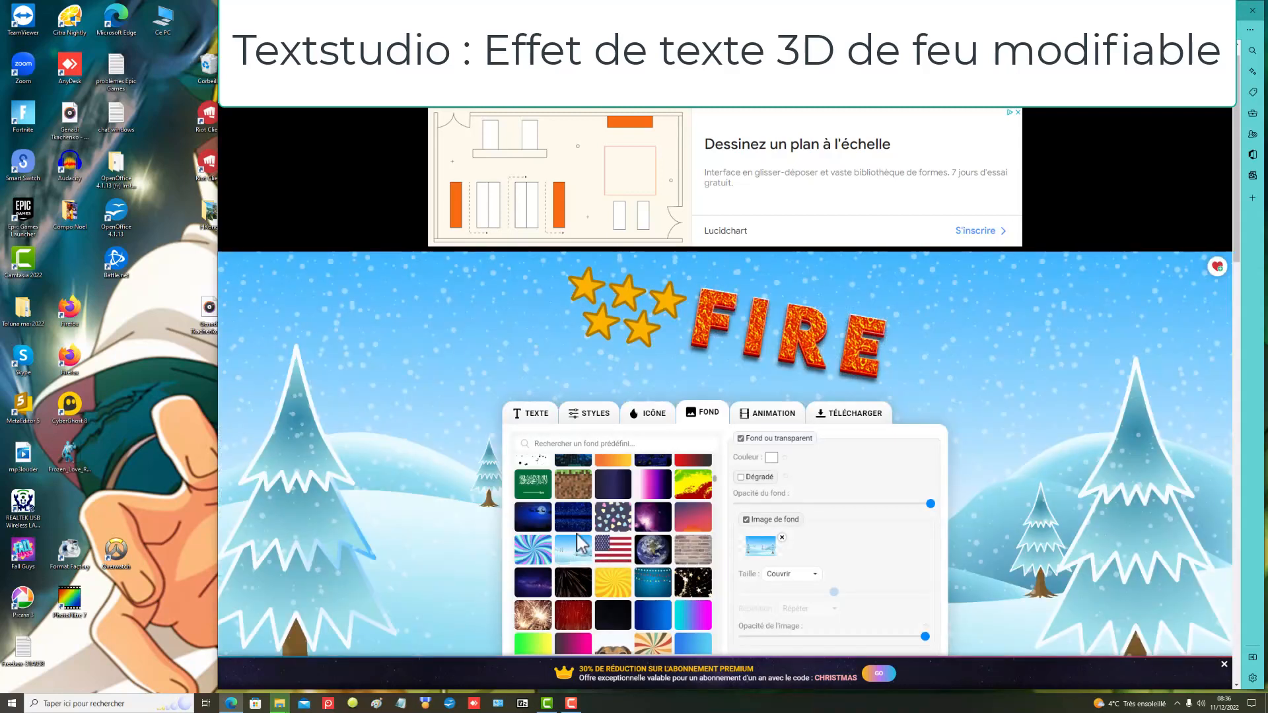
# Step: Try the predefined background photo of snow-covered evergreen branches behind the FIRE text
pyautogui.scroll(-3, 617, 529)
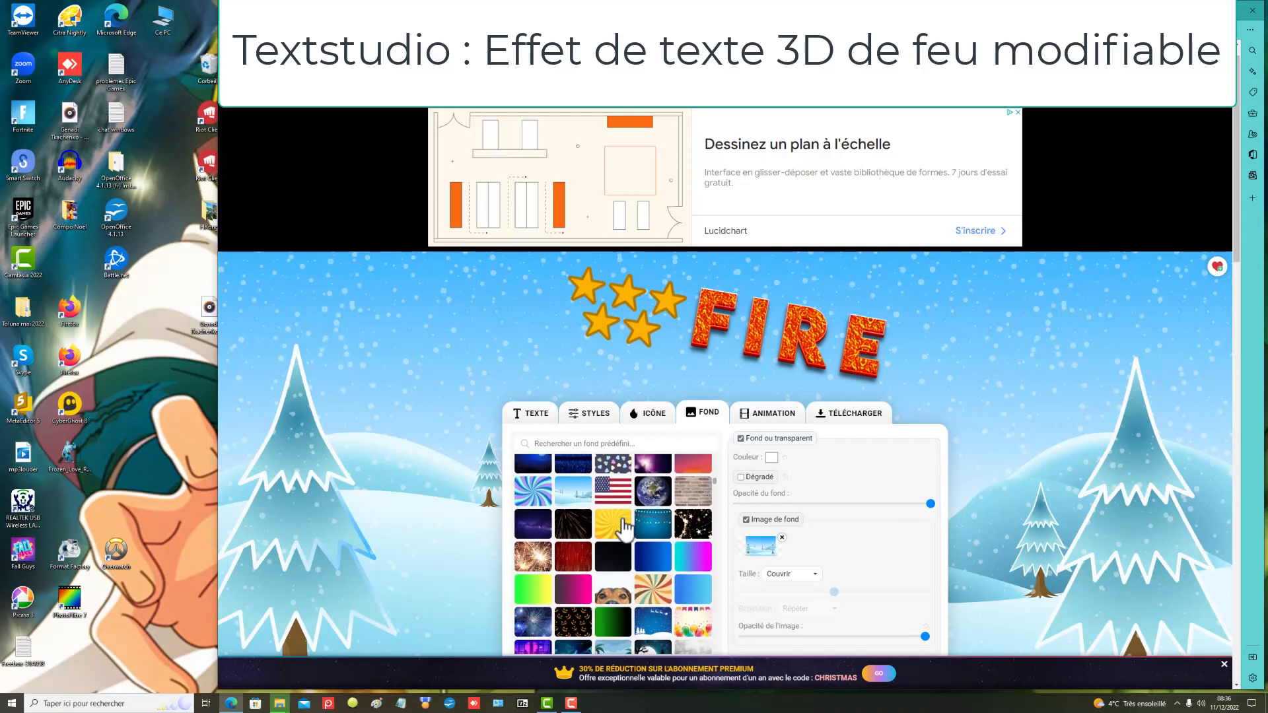
pyautogui.scroll(-3, 638, 528)
pyautogui.scroll(-2, 639, 522)
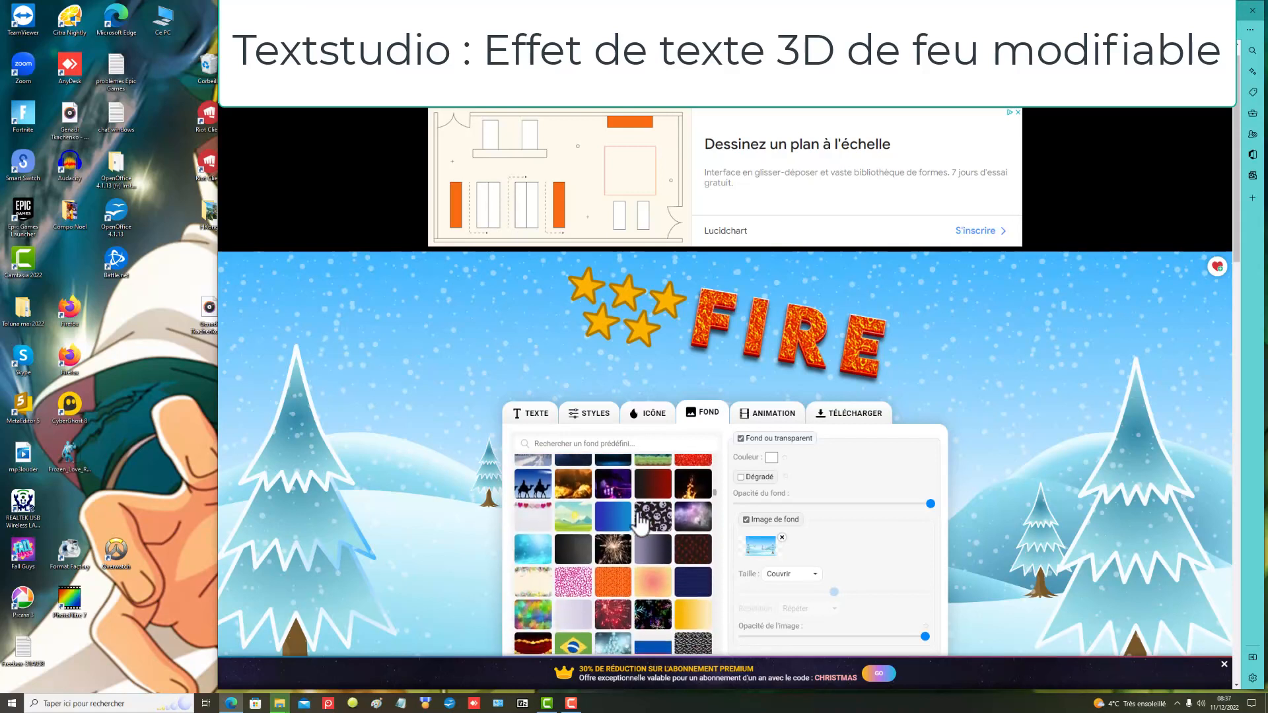
pyautogui.scroll(-3, 639, 517)
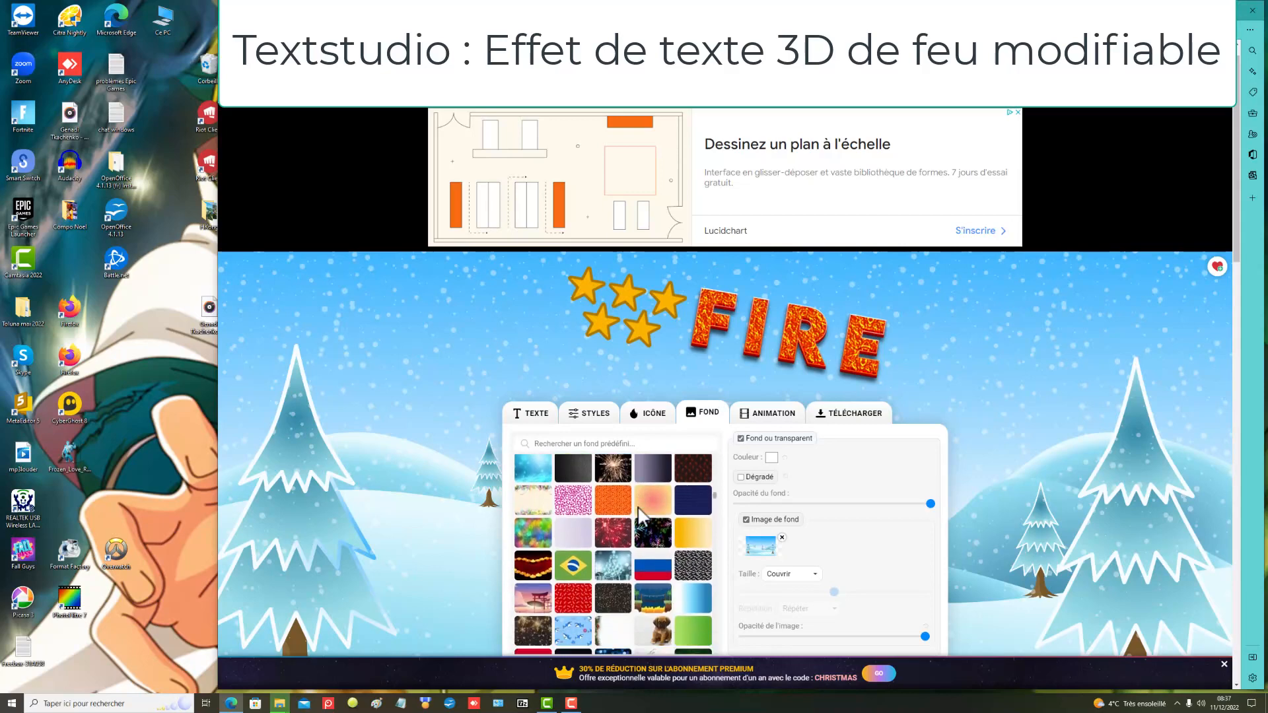
pyautogui.scroll(-2, 639, 517)
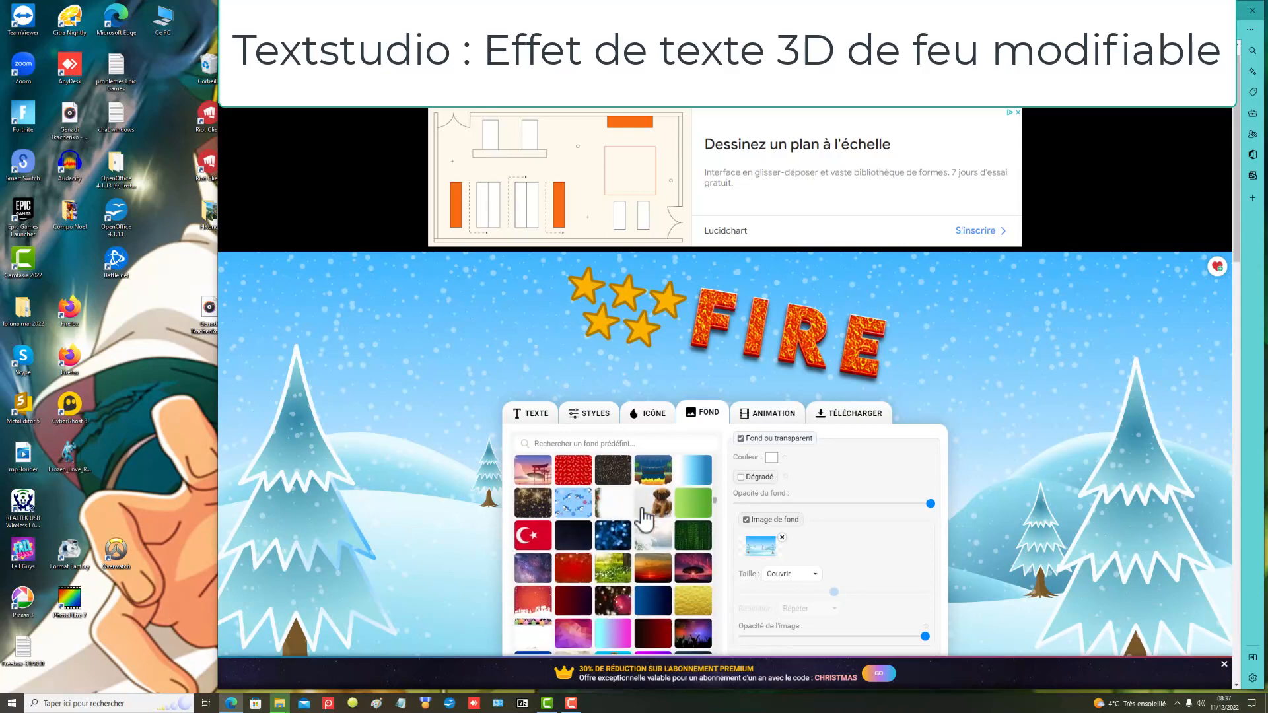
pyautogui.click(662, 540)
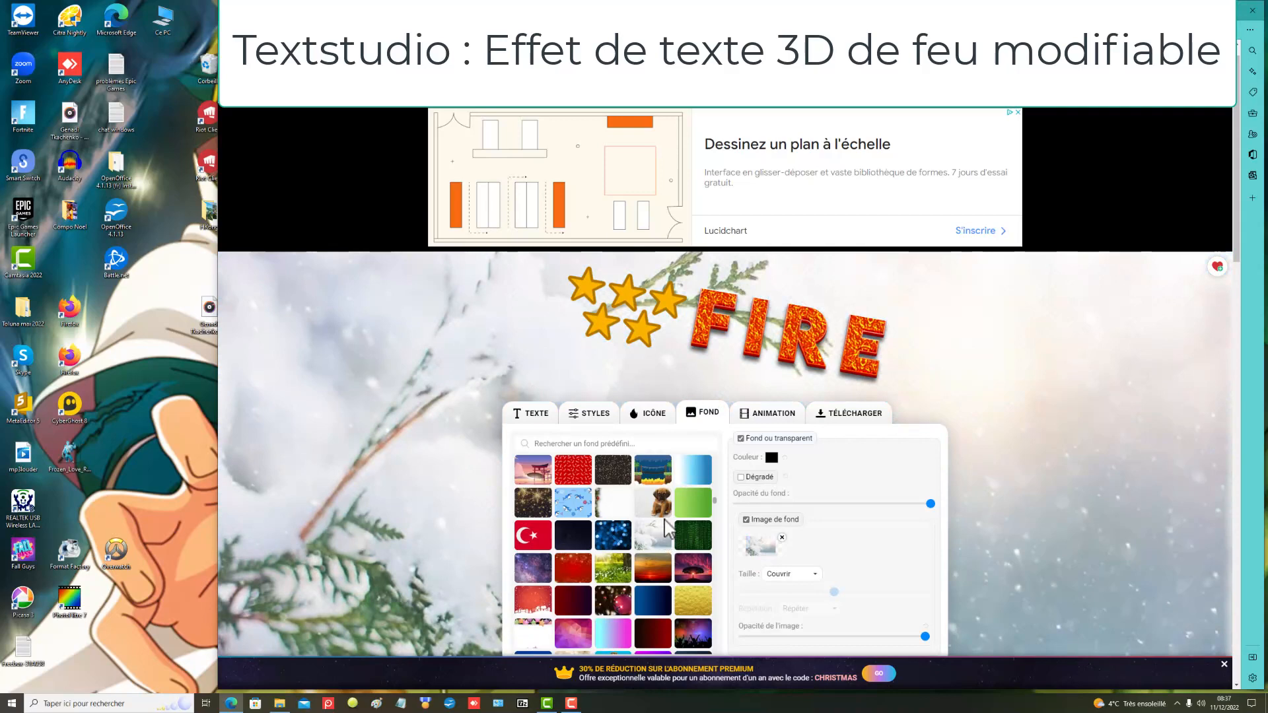
# Step: Try the snowy background photo showing a gnome with a red pointed hat
pyautogui.scroll(-2, 667, 521)
pyautogui.scroll(-1, 657, 532)
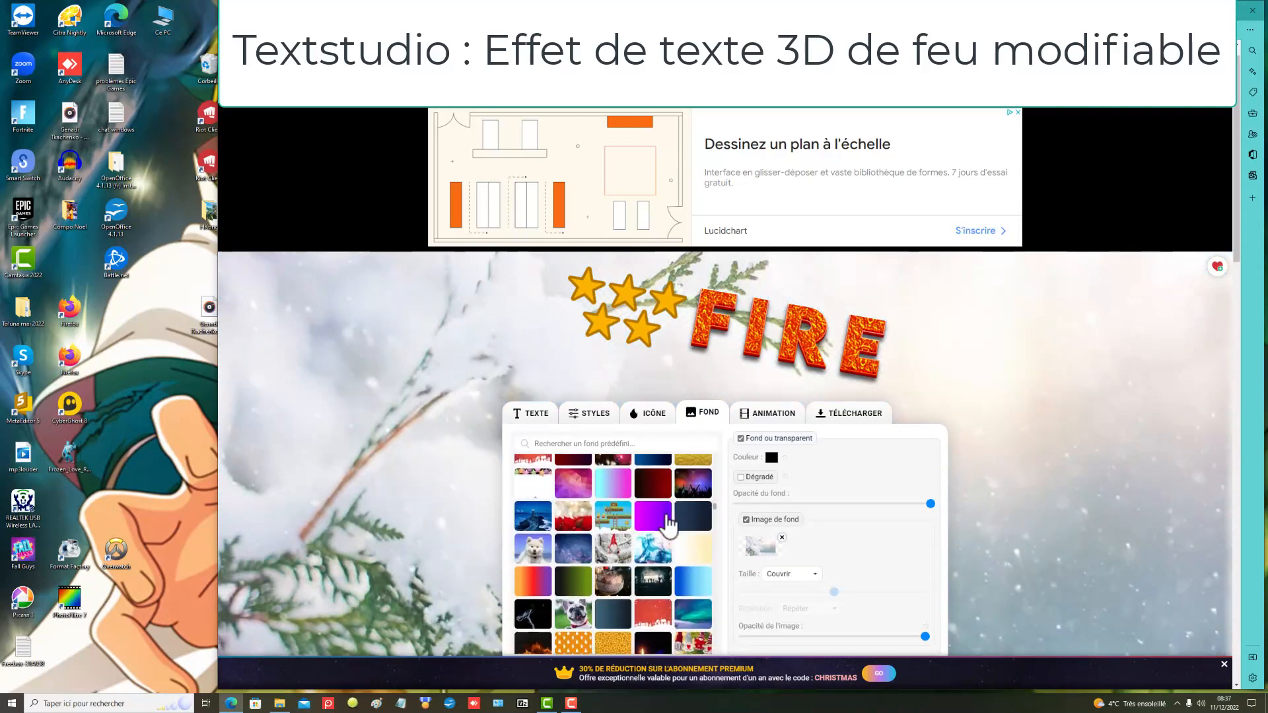
pyautogui.click(626, 553)
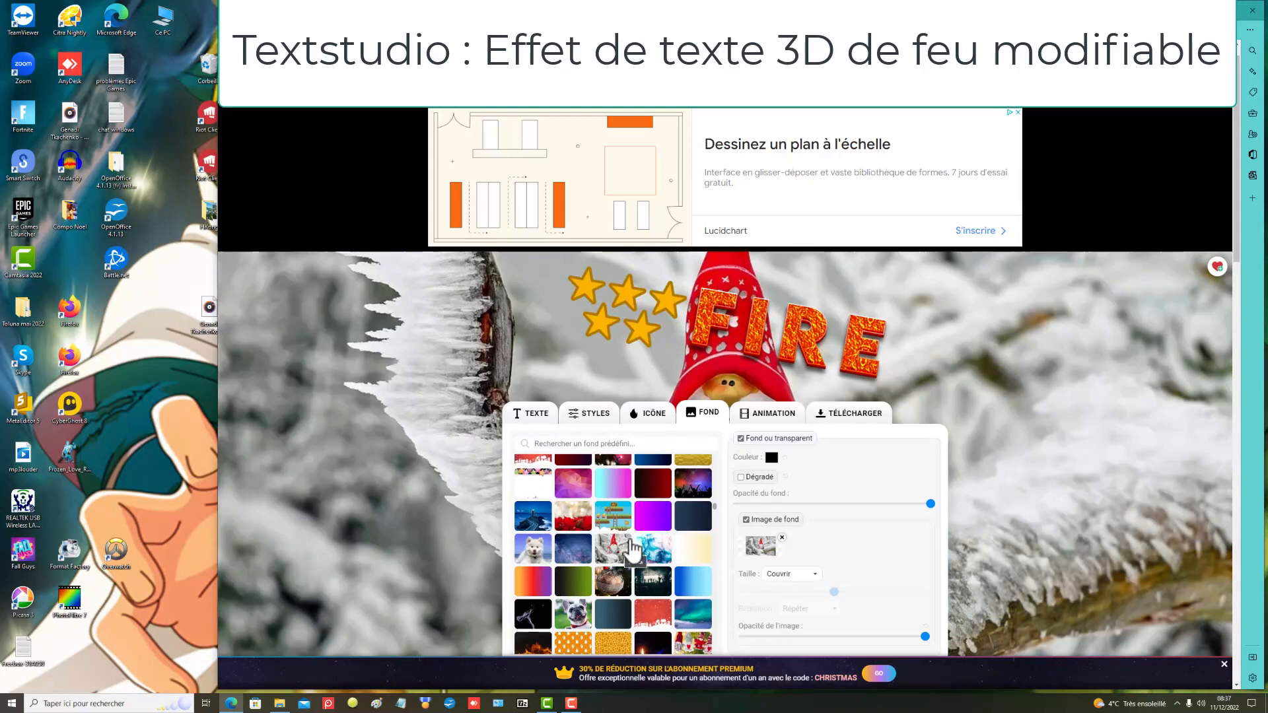
# Step: Set the background to the predefined photo of a snow-covered road through a frosted forest
pyautogui.scroll(-2, 633, 540)
pyautogui.scroll(-4, 634, 542)
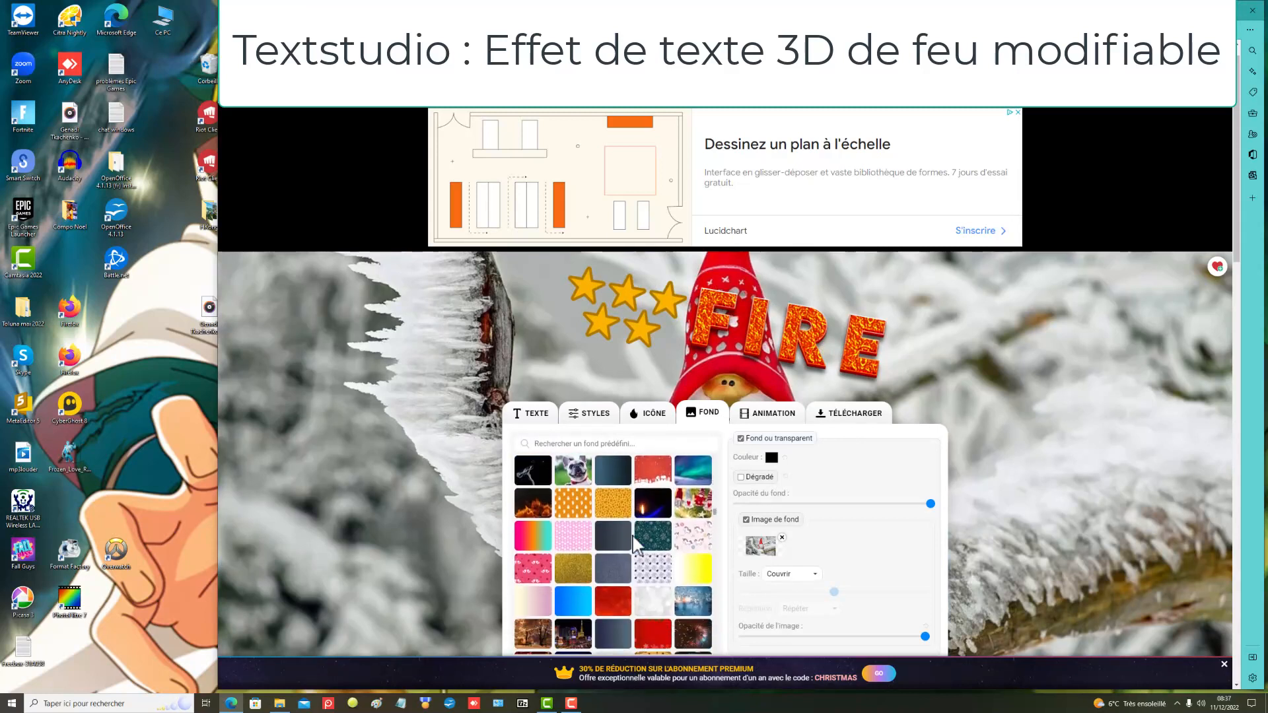
pyautogui.scroll(-4, 634, 542)
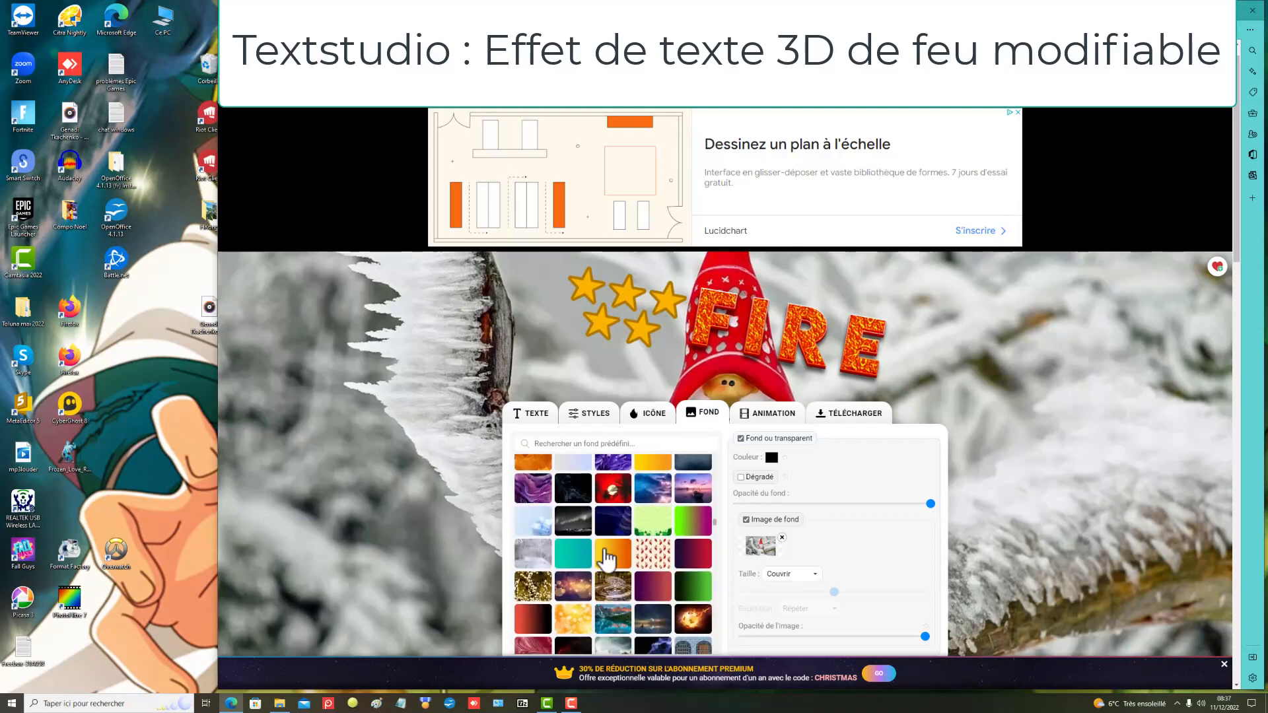
pyautogui.click(539, 558)
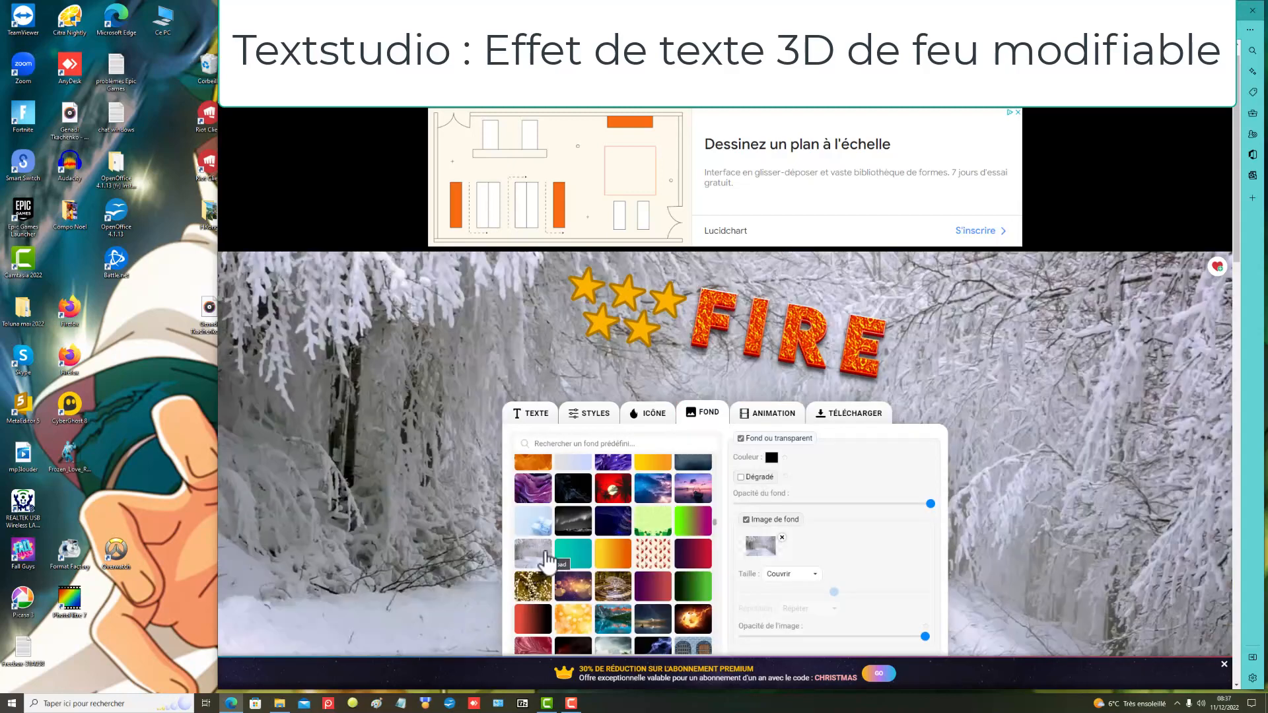
pyautogui.scroll(-2, 574, 528)
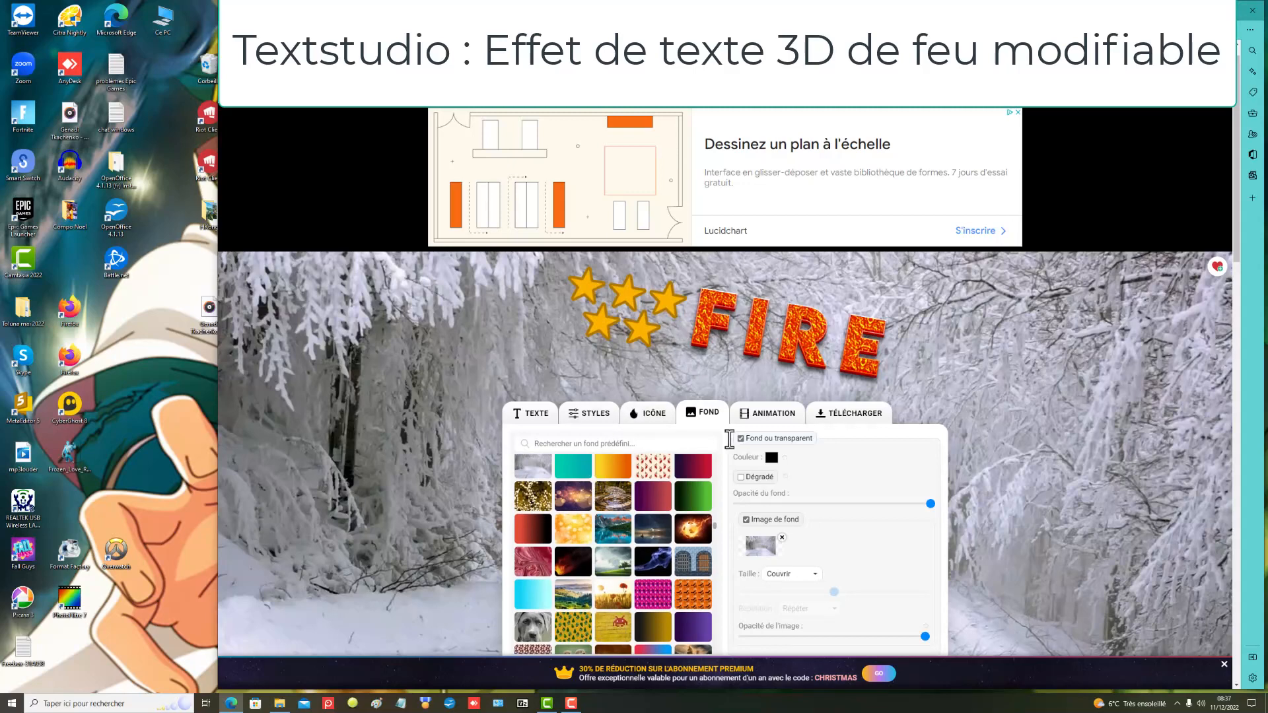
pyautogui.scroll(-3, 758, 370)
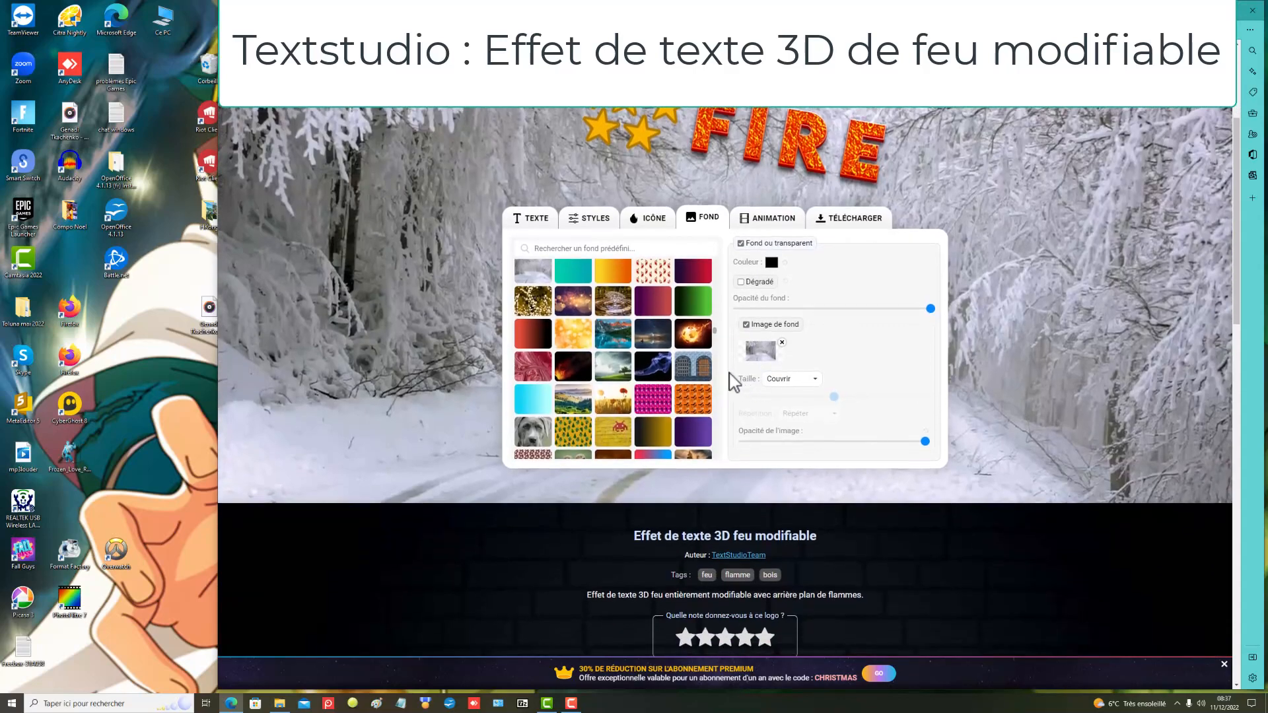
# Step: Browse further through the predefined backgrounds for other images, gradients and flags
pyautogui.scroll(-4, 577, 357)
pyautogui.scroll(-2, 576, 356)
pyautogui.scroll(-2, 577, 357)
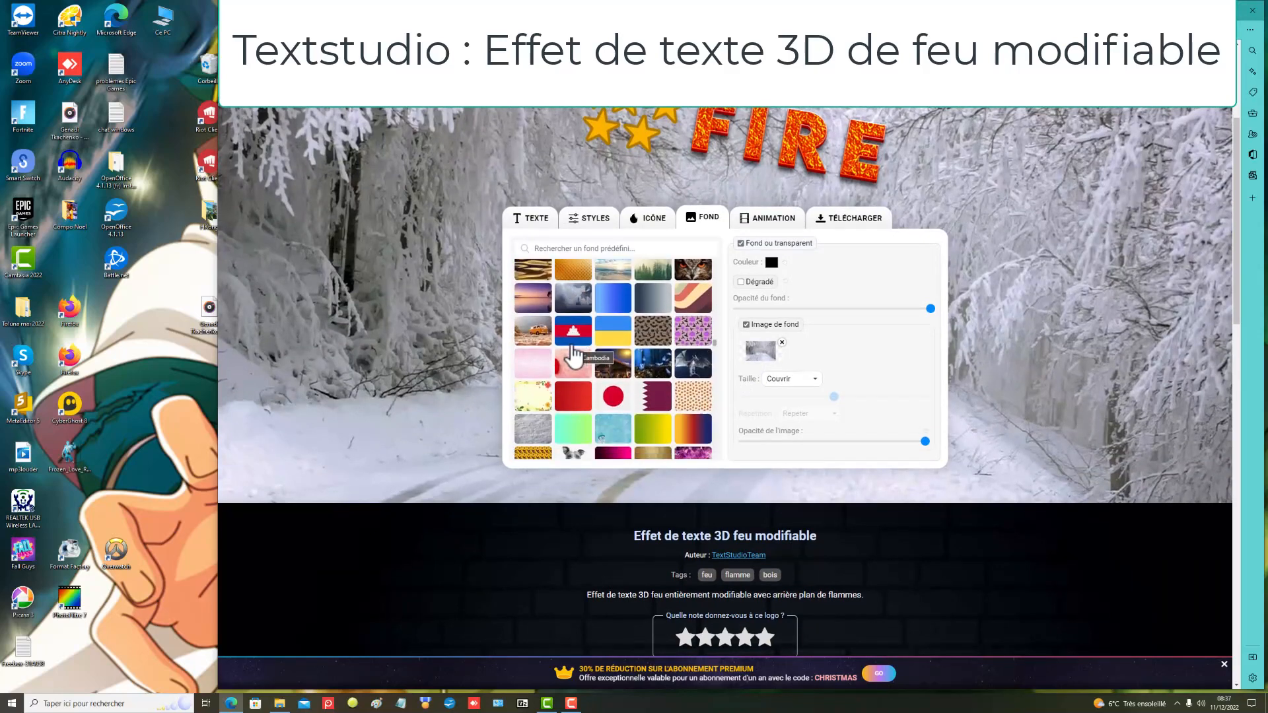
pyautogui.scroll(-4, 572, 356)
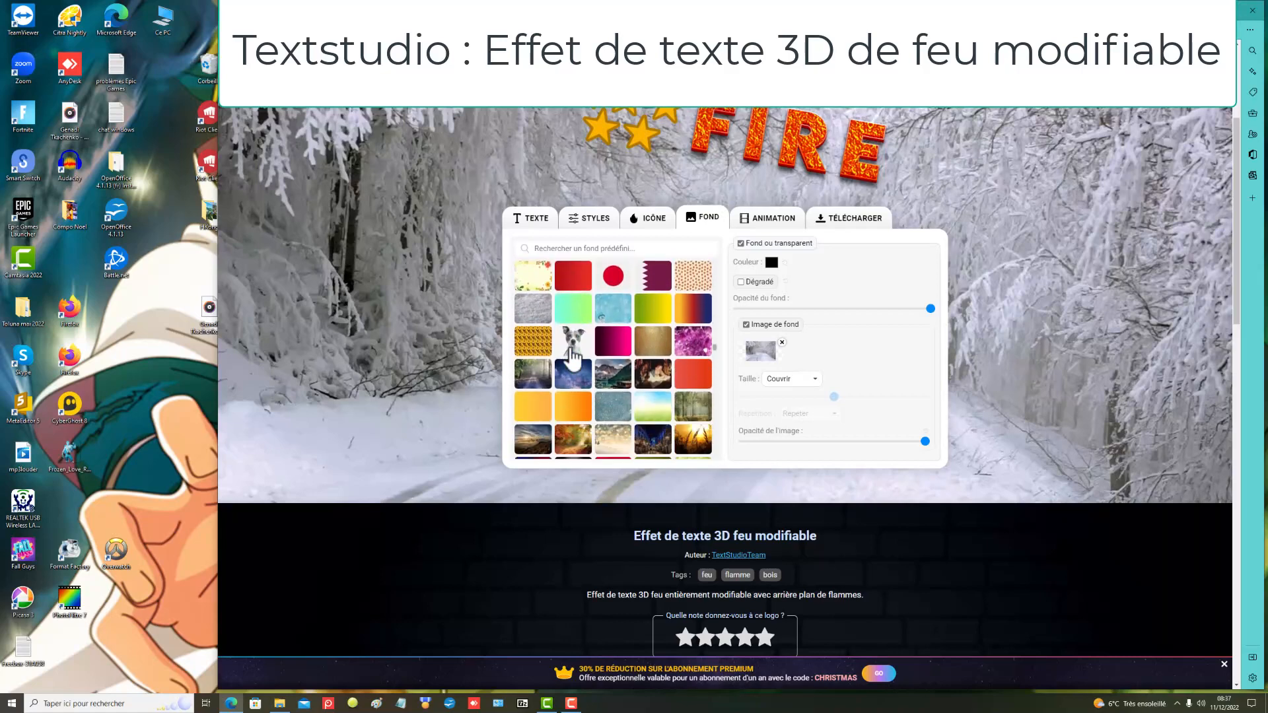
pyautogui.scroll(-4, 571, 356)
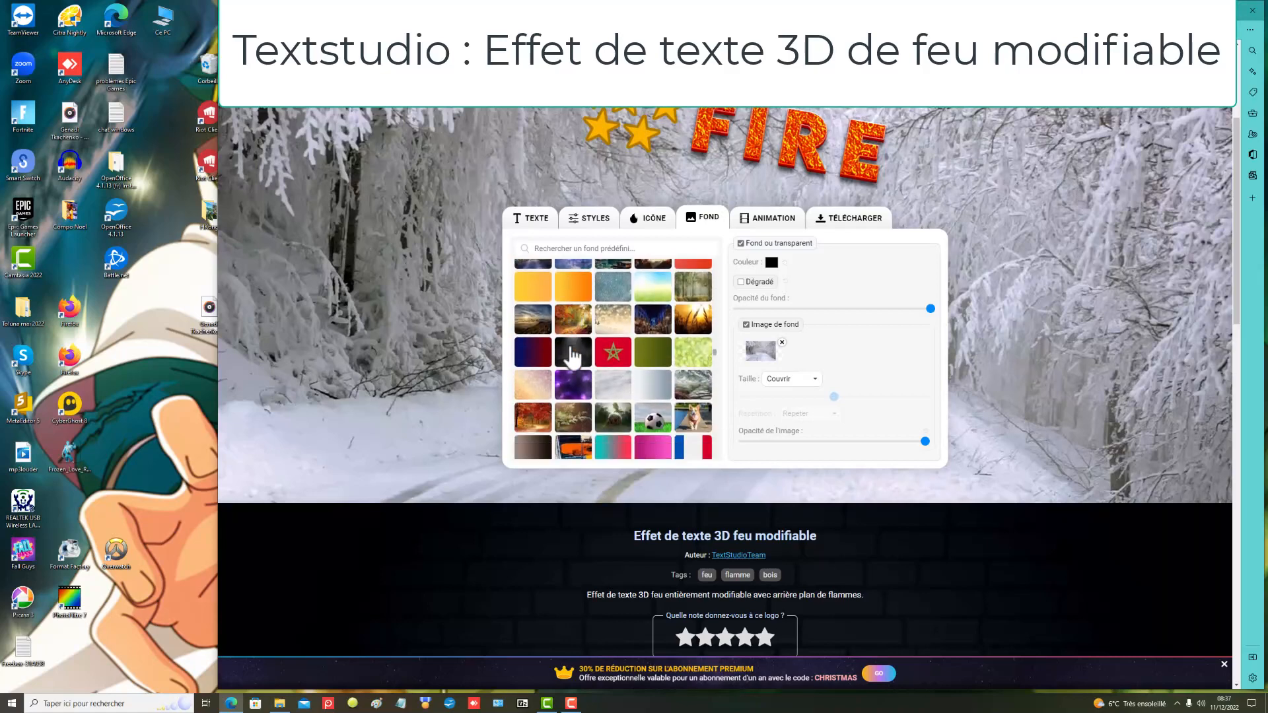
pyautogui.scroll(-4, 572, 356)
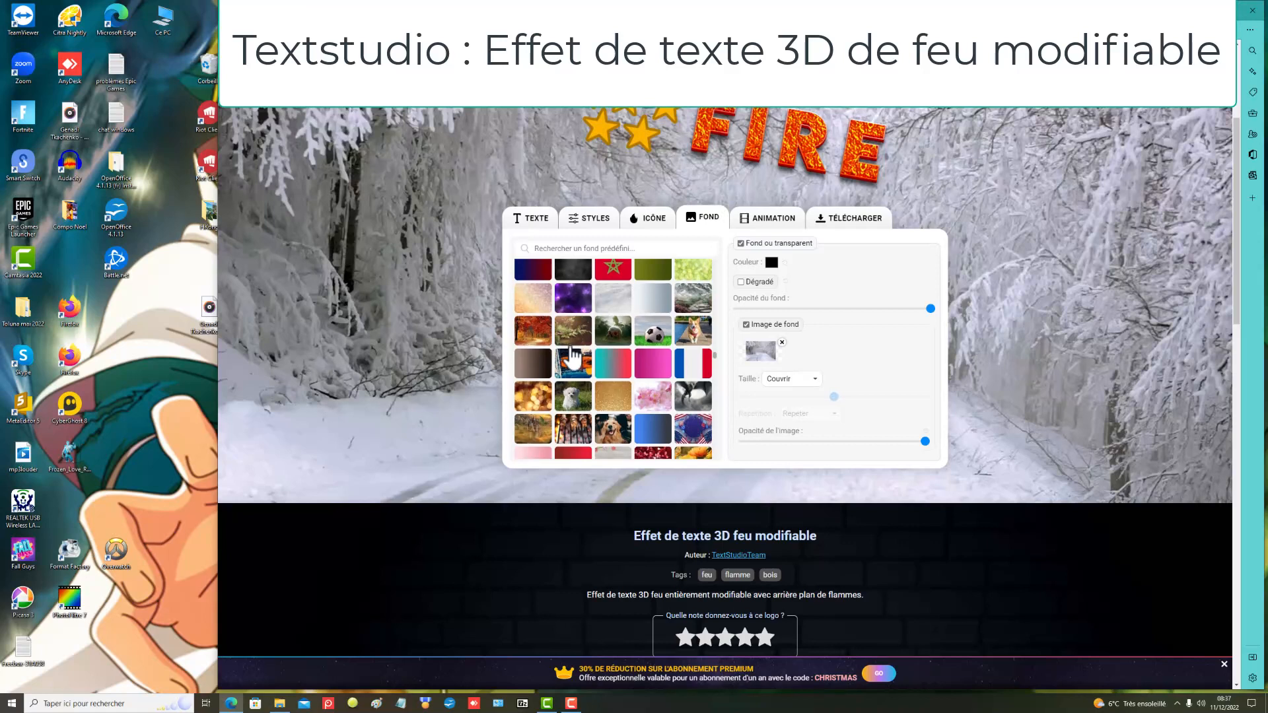
pyautogui.scroll(-8, 571, 356)
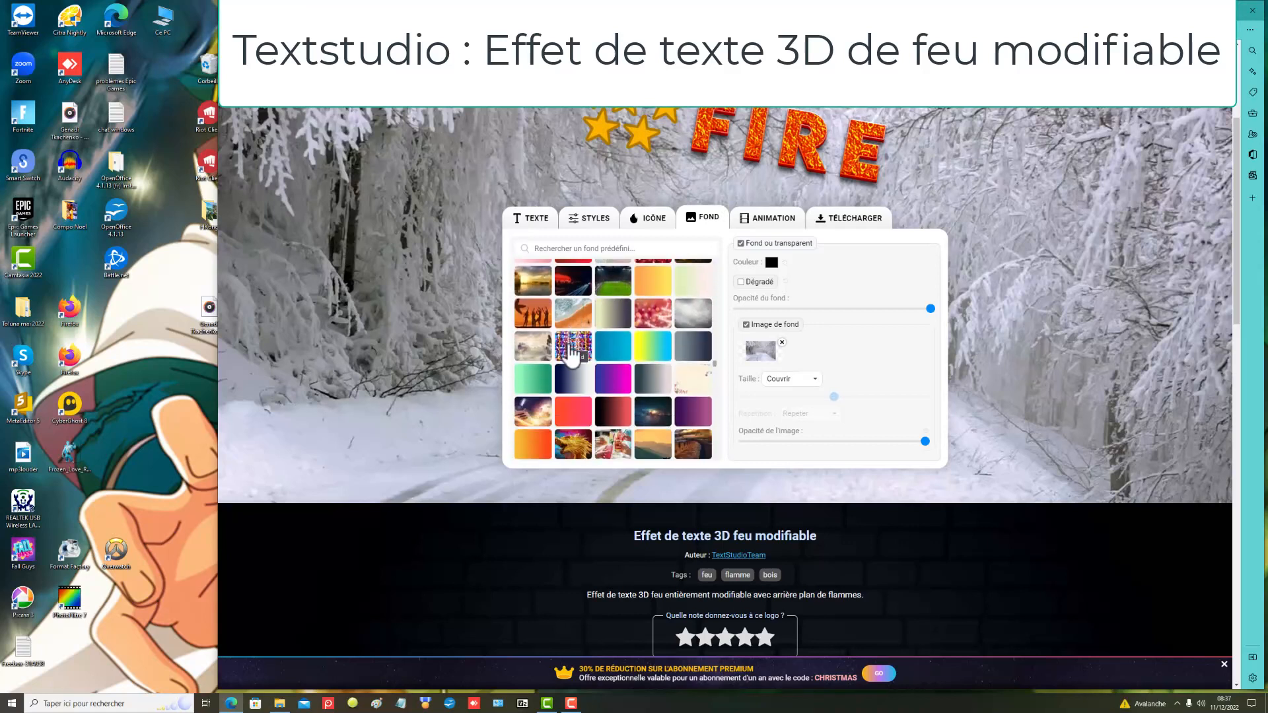
pyautogui.scroll(-2, 640, 362)
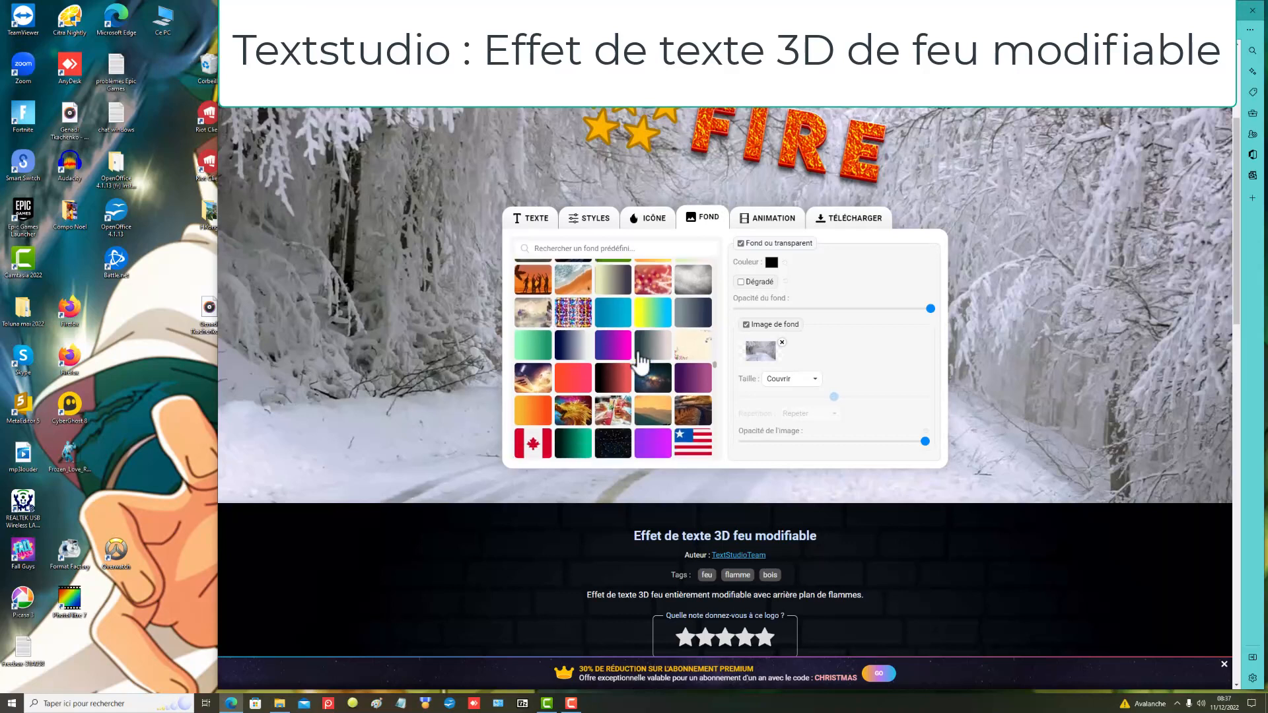
pyautogui.scroll(-2, 641, 361)
pyautogui.scroll(-6, 641, 362)
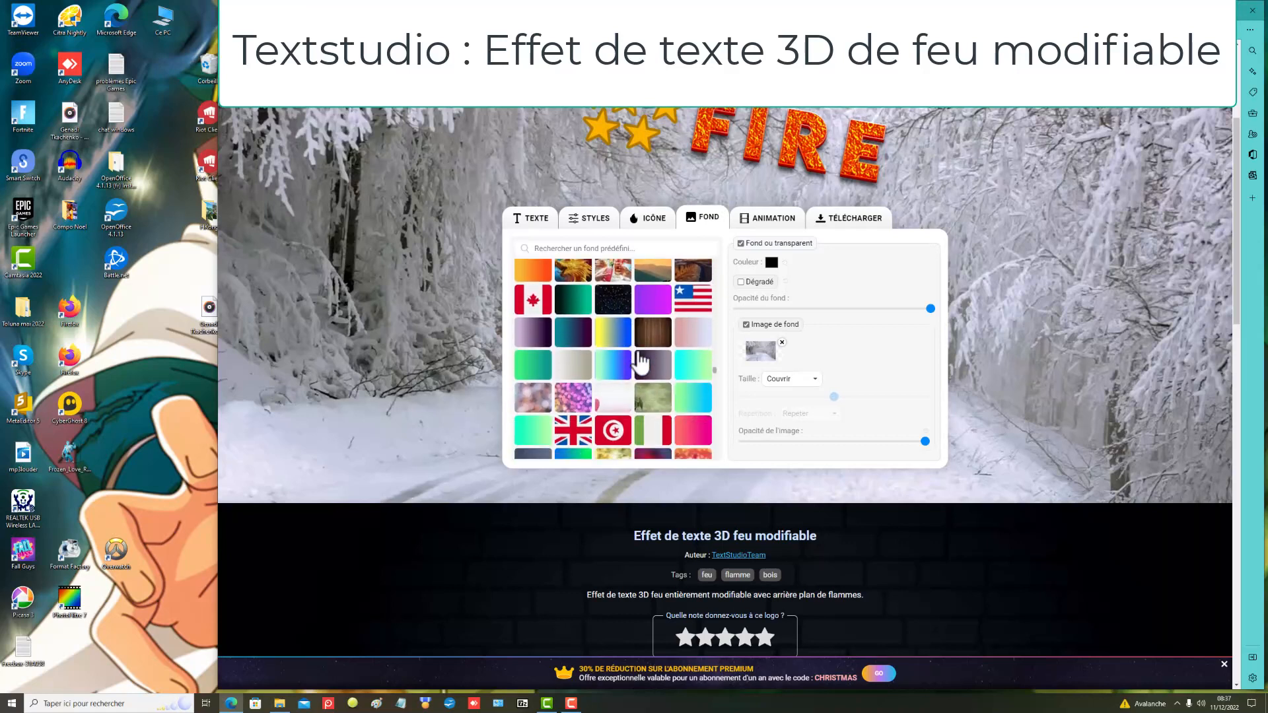
pyautogui.scroll(2, 640, 362)
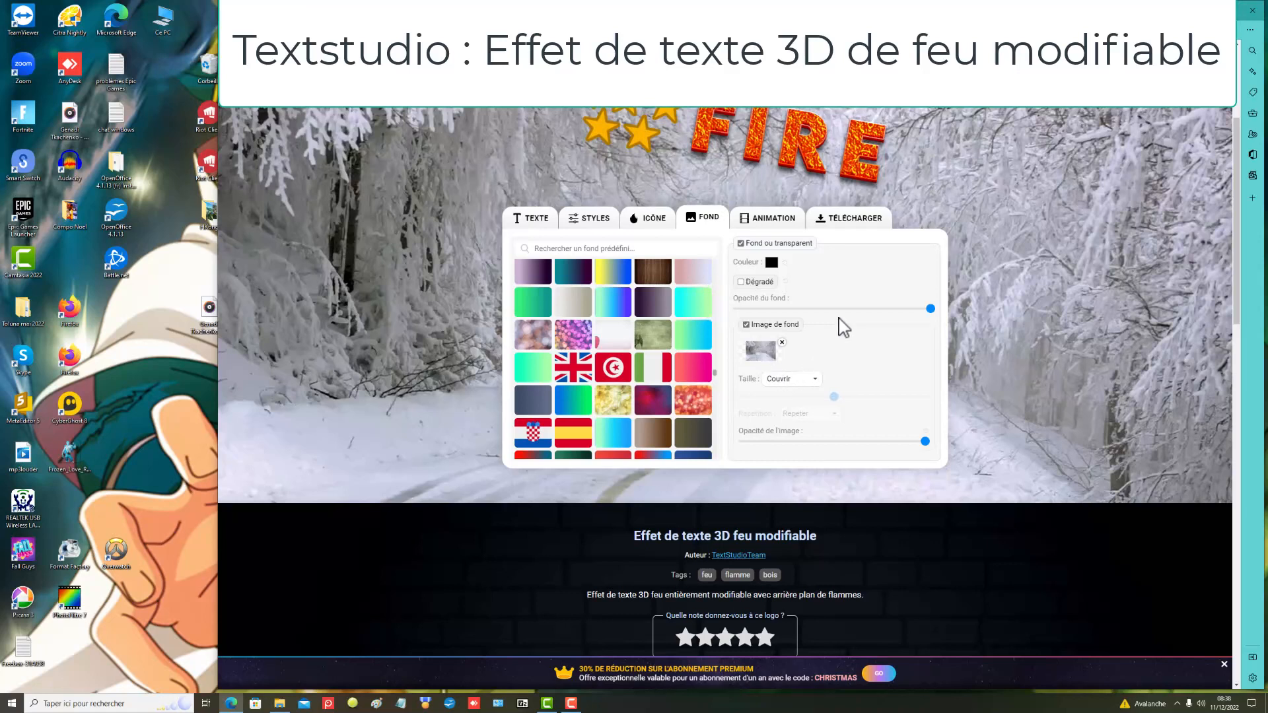
# Step: Try the Étirer, Contenir and Personnaliser sizes for the background image, and set the size back to Couvrir
pyautogui.click(816, 380)
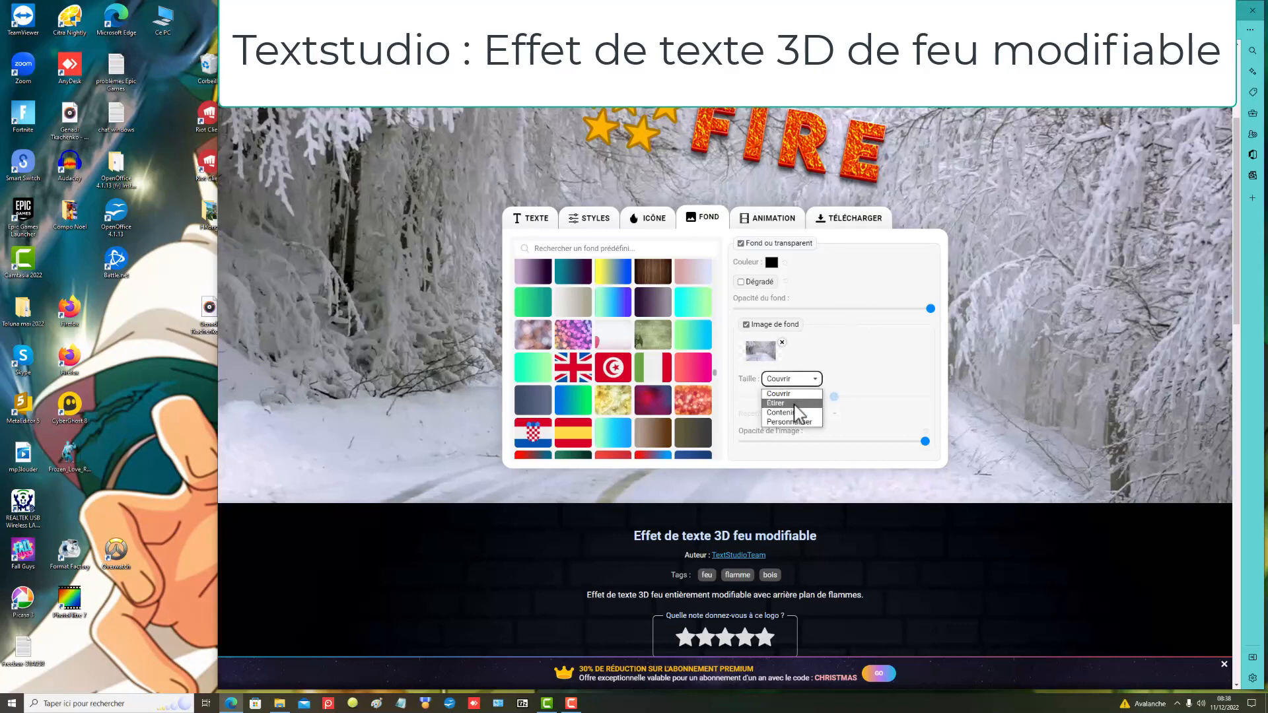
pyautogui.click(776, 403)
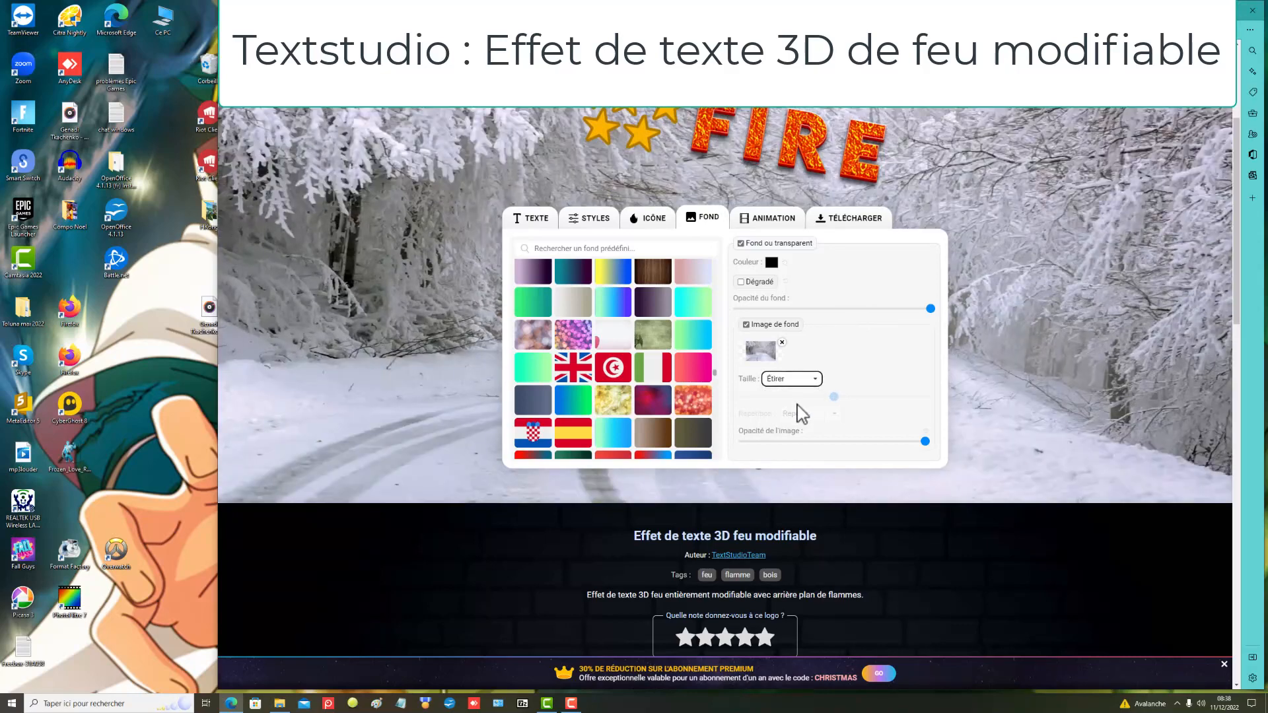
pyautogui.click(823, 381)
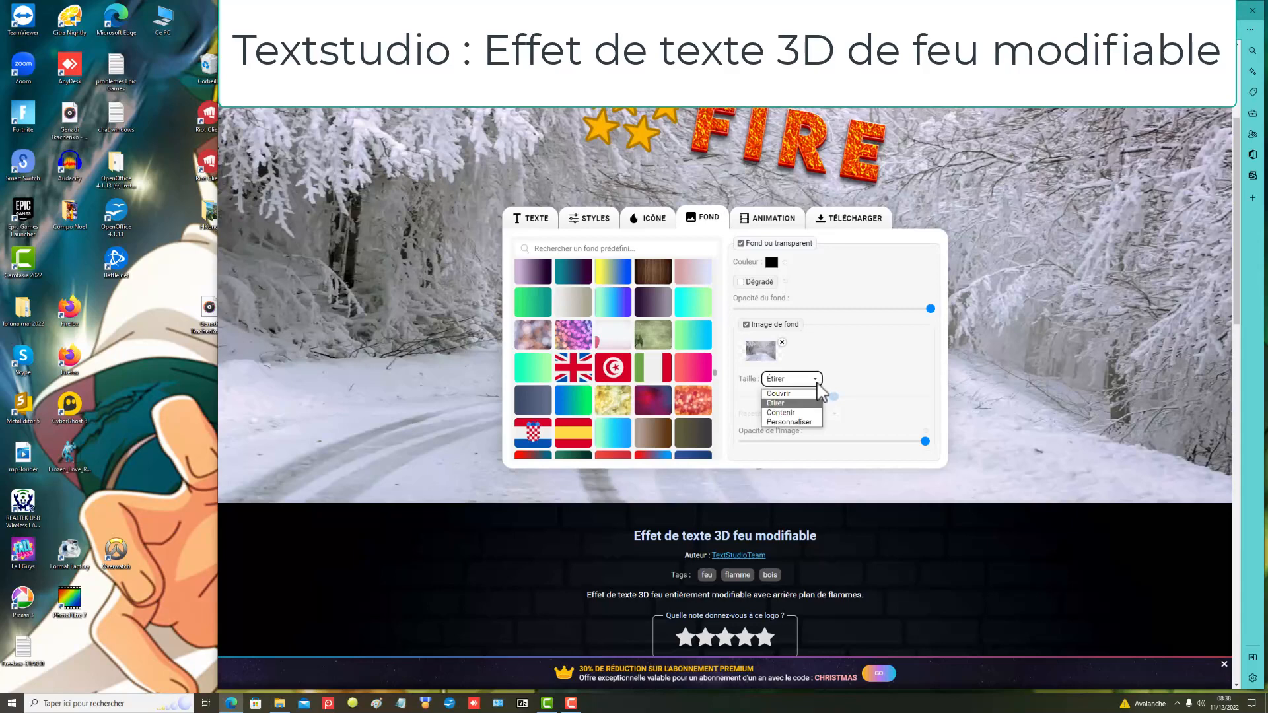
pyautogui.click(798, 415)
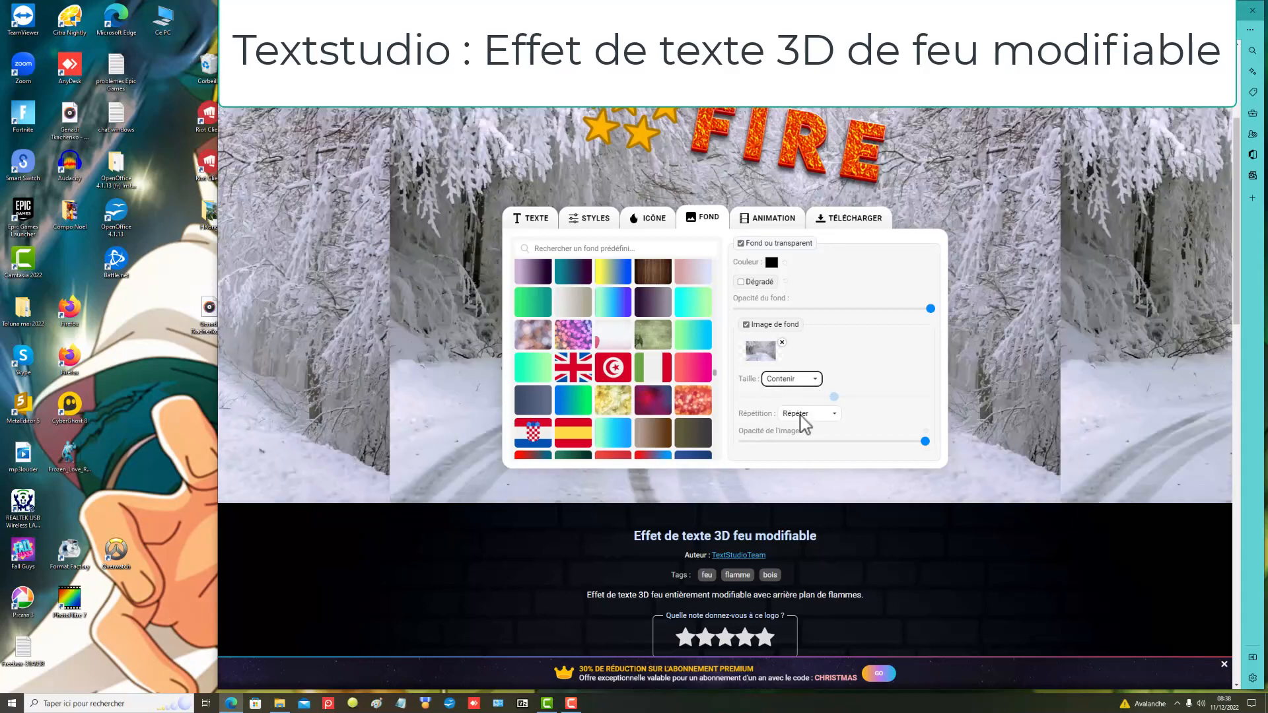
pyautogui.click(814, 379)
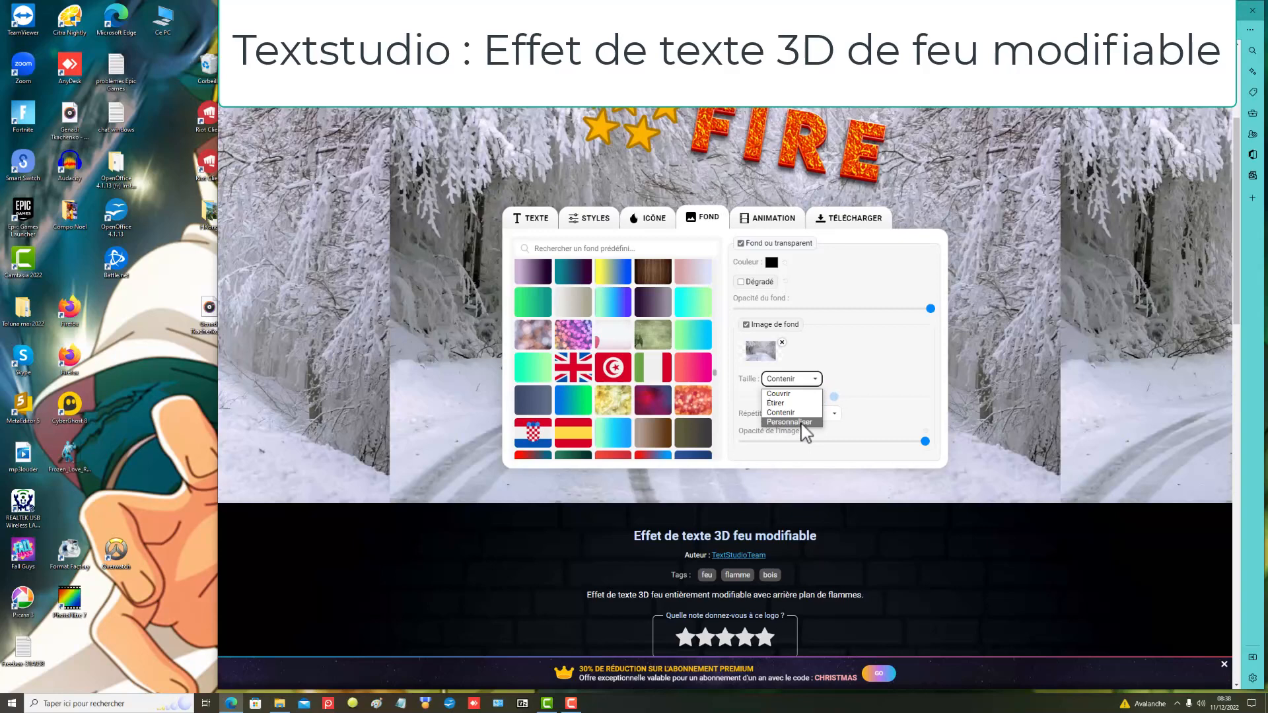
pyautogui.click(803, 429)
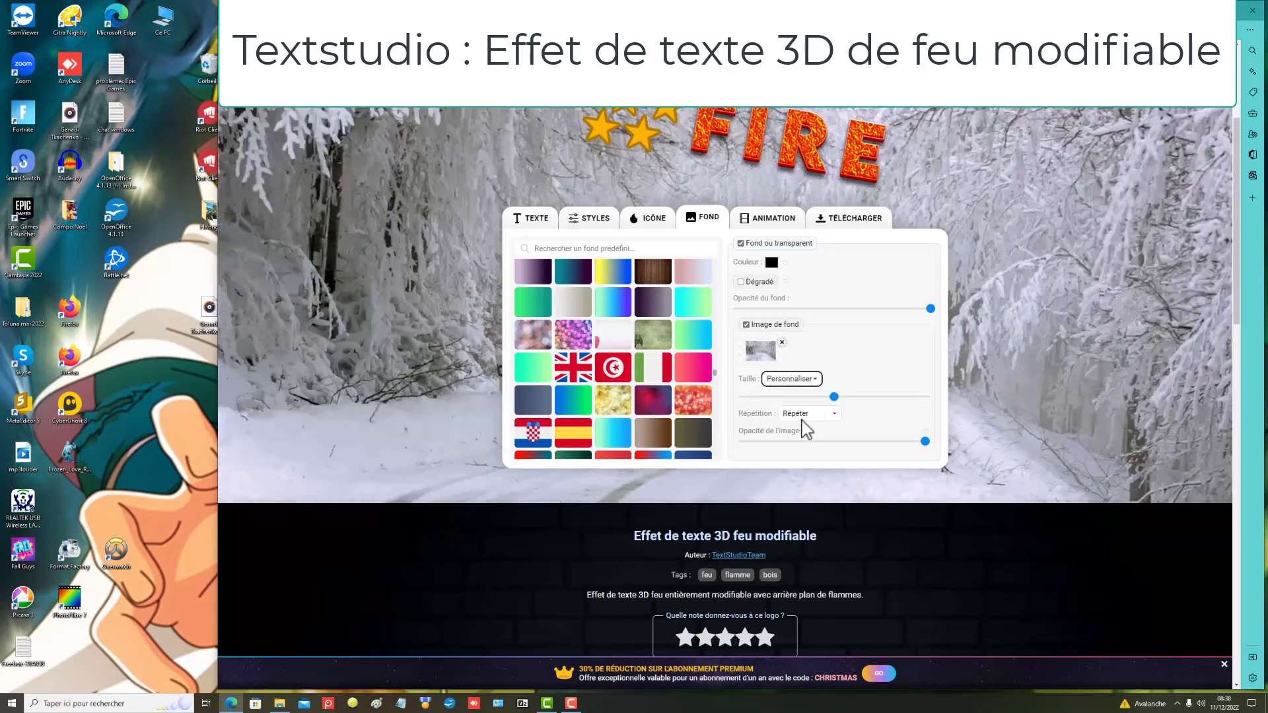
pyautogui.click(814, 381)
pyautogui.click(803, 401)
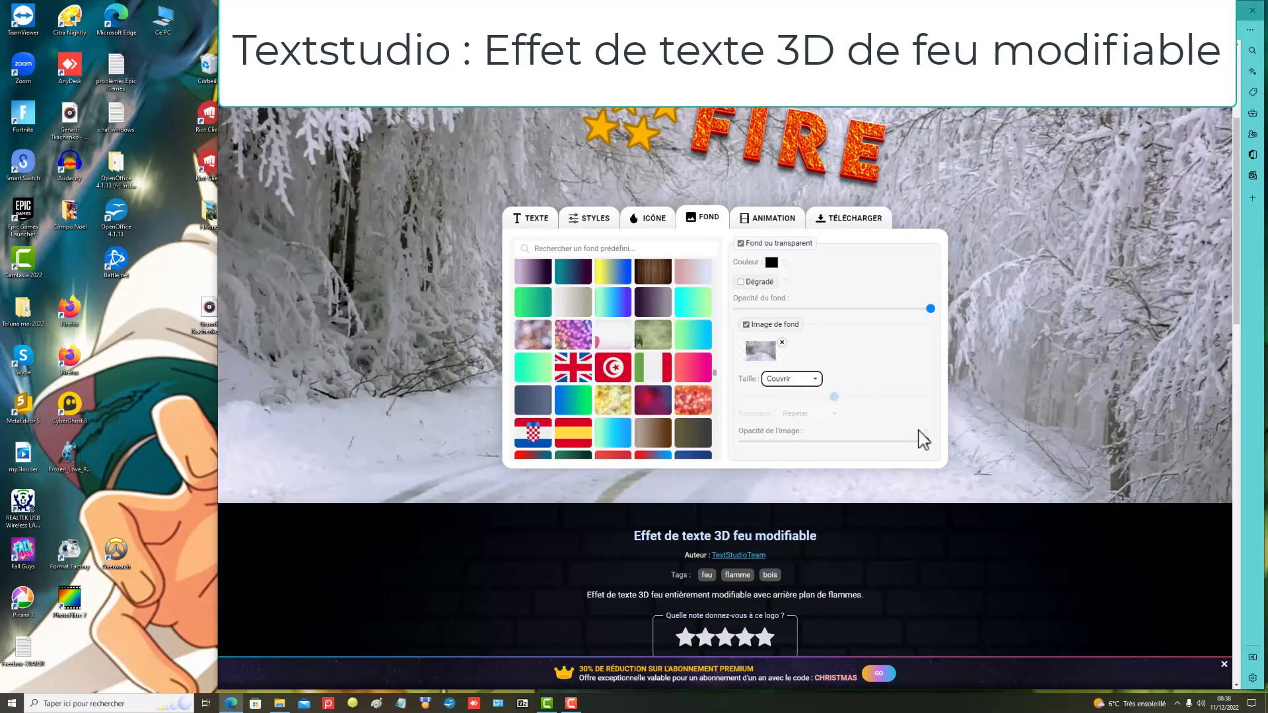
# Step: Try the background image at 33% opacity and restore it to full opacity
pyautogui.moveTo(925, 444); pyautogui.dragTo(804, 465)
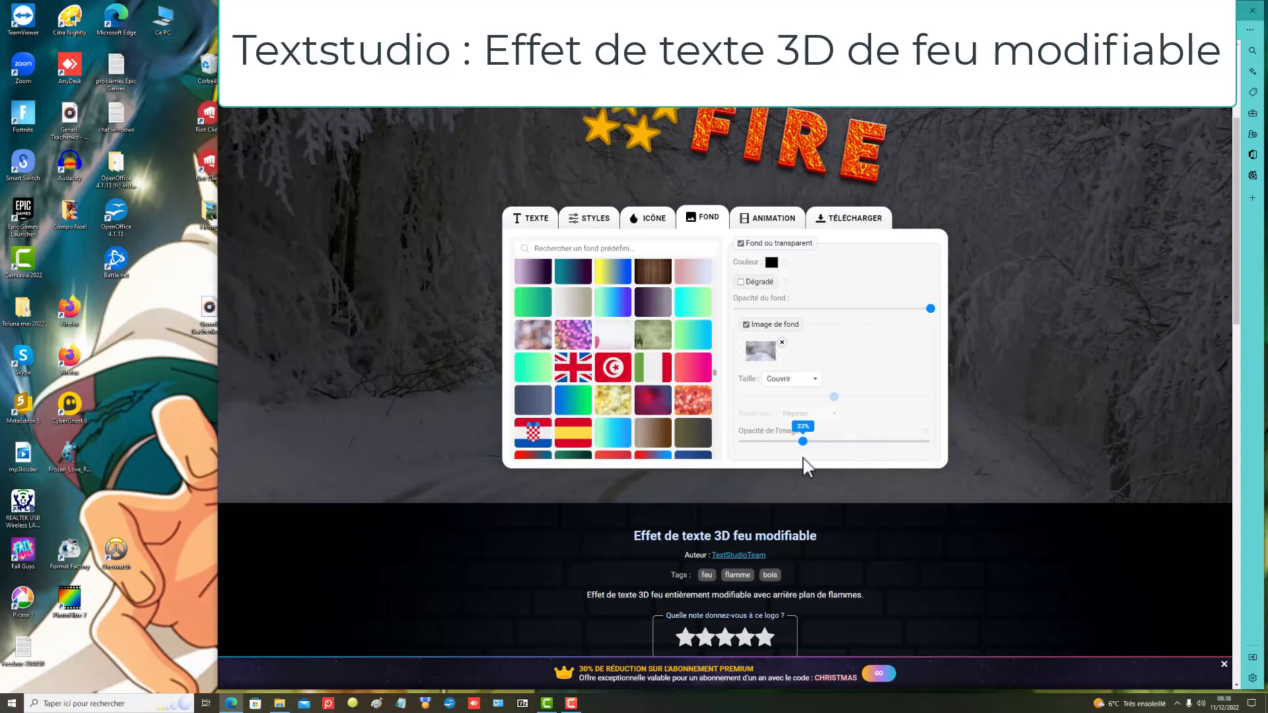
pyautogui.moveTo(805, 457); pyautogui.dragTo(948, 456)
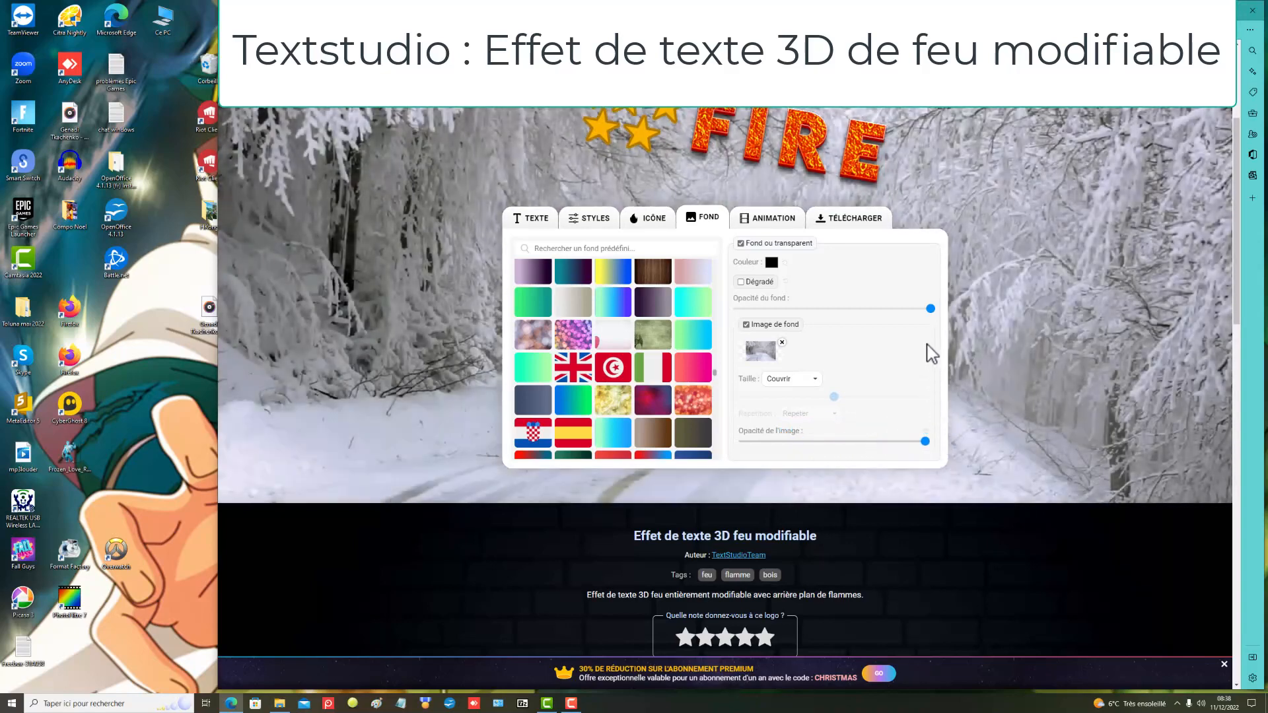
pyautogui.moveTo(933, 316)
pyautogui.mouseDown()
pyautogui.moveTo(806, 316)
pyautogui.moveTo(949, 319)
pyautogui.mouseUp()
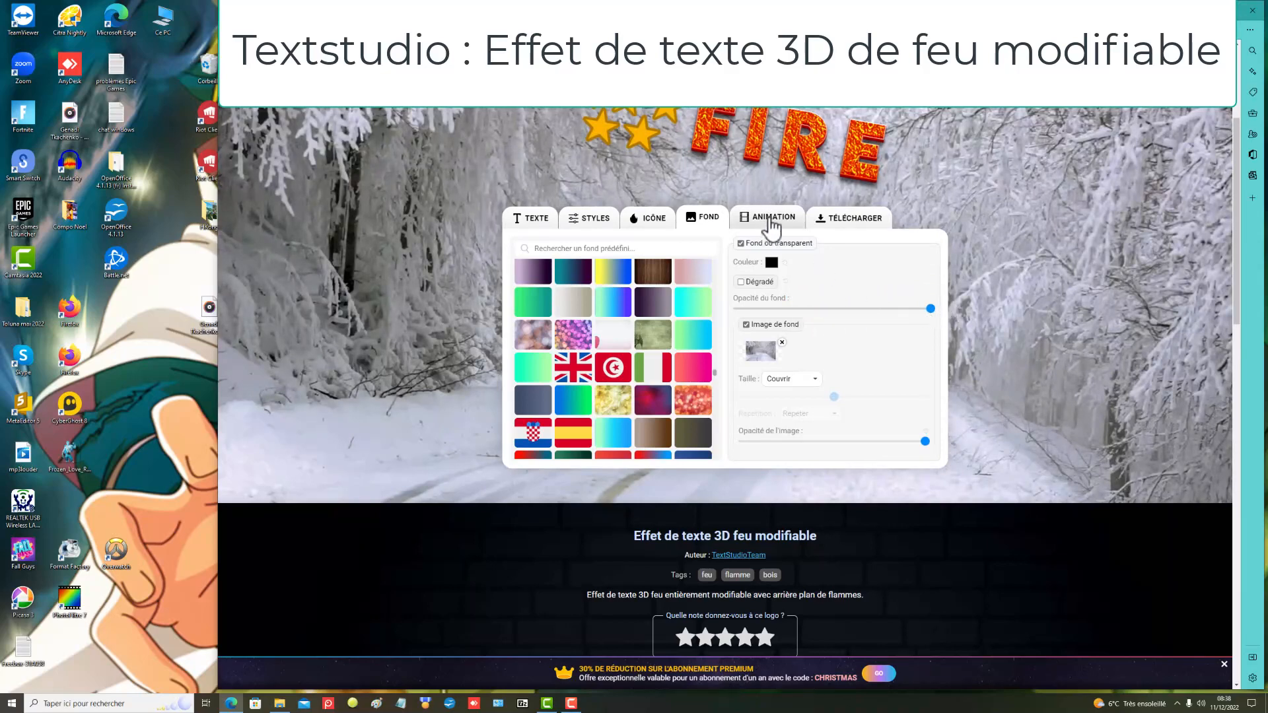
# Step: Apply the Balançoire animation to the FIRE text with a pause of 2 seconds
pyautogui.click(771, 222)
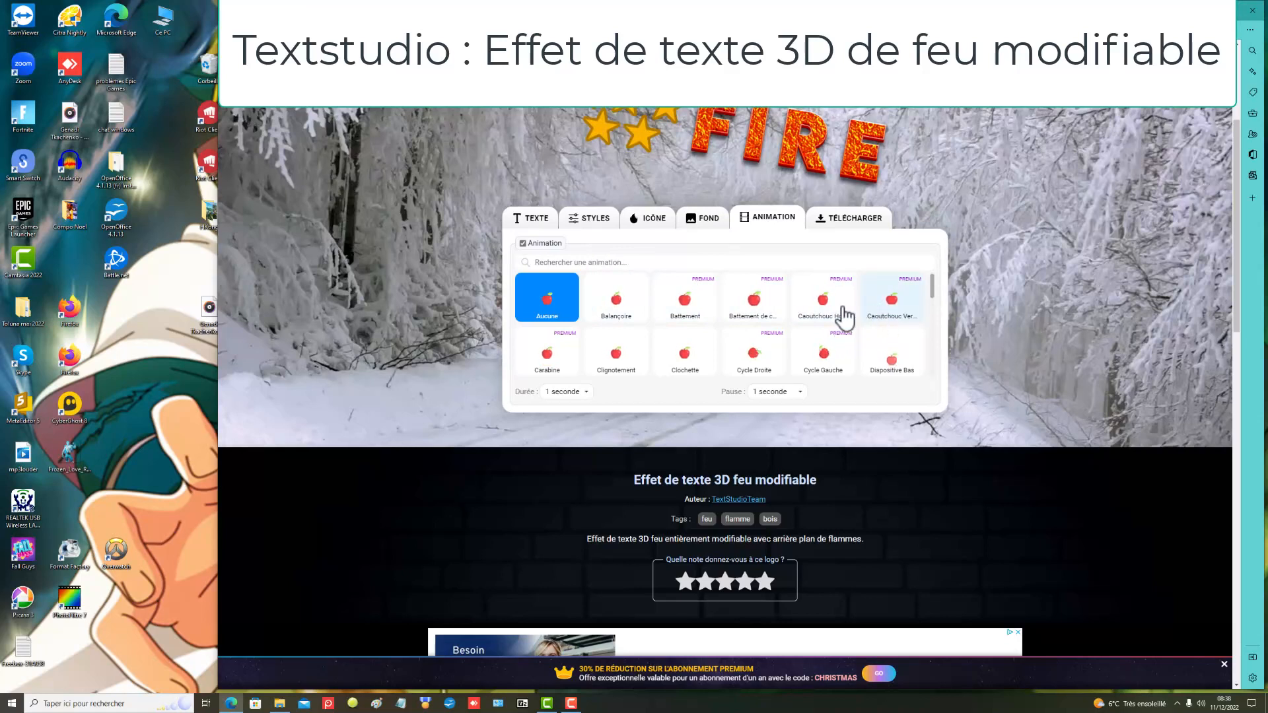
pyautogui.click(627, 309)
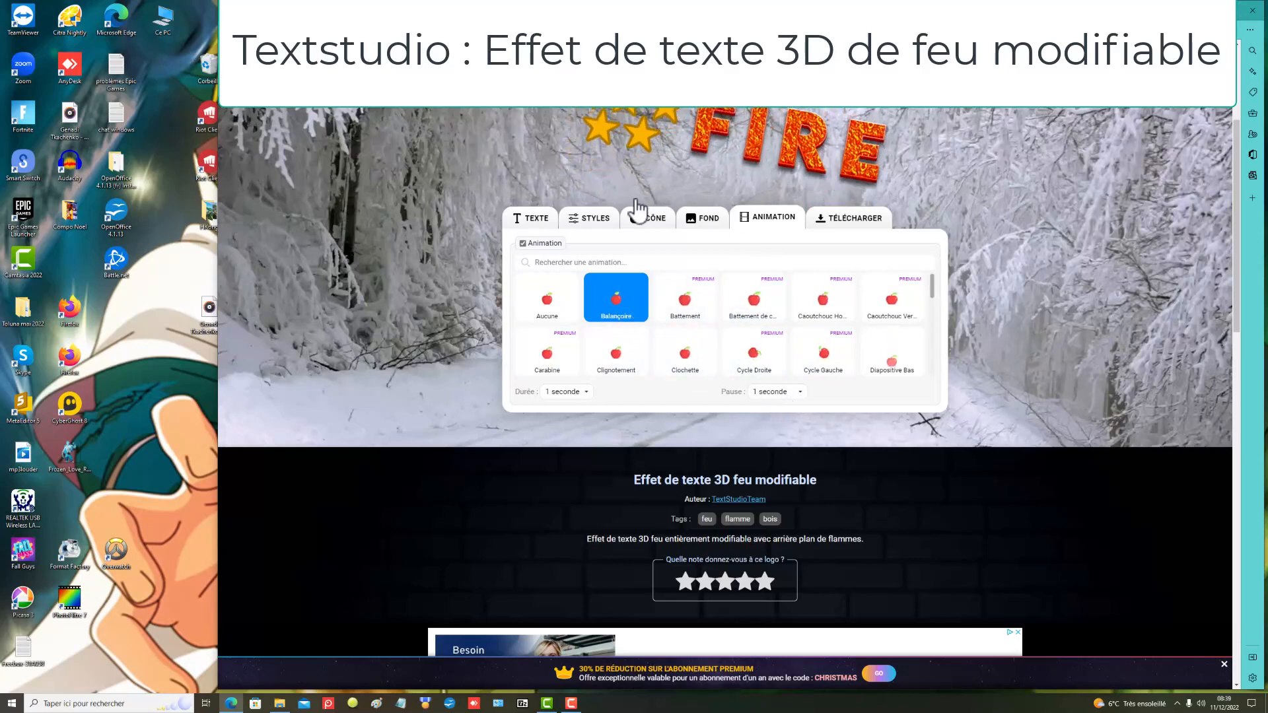
pyautogui.click(801, 393)
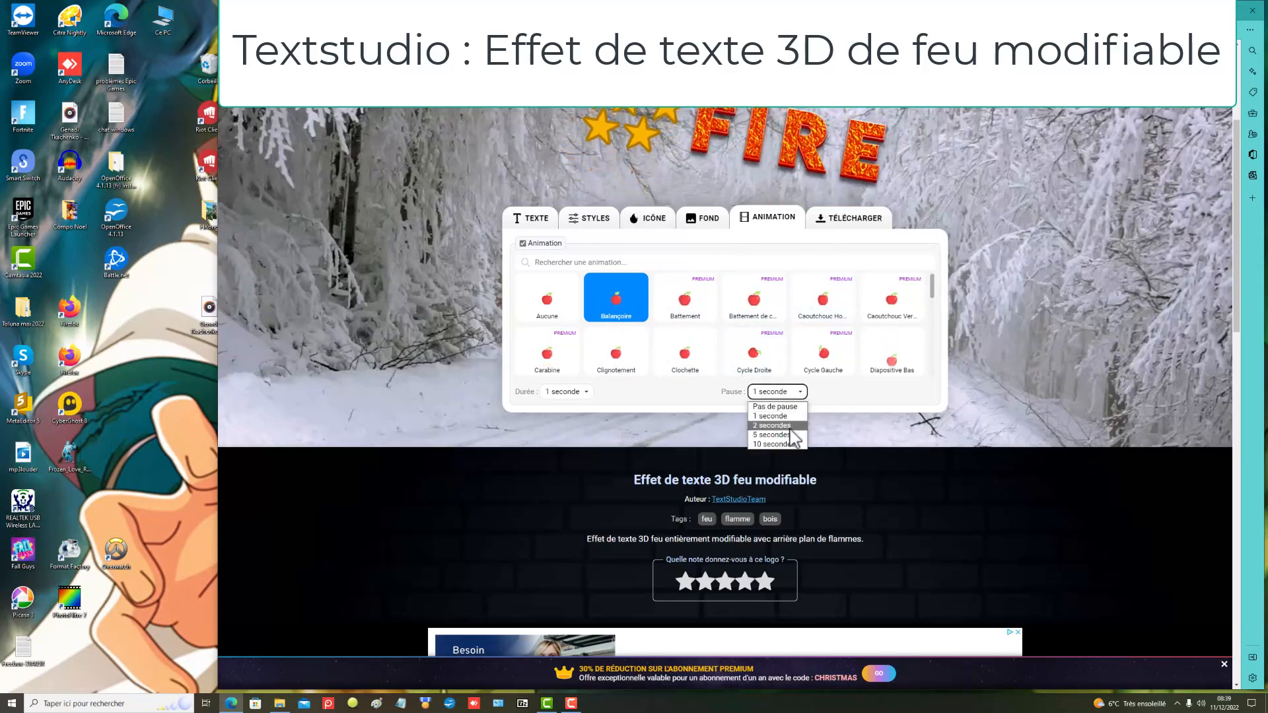
pyautogui.click(792, 427)
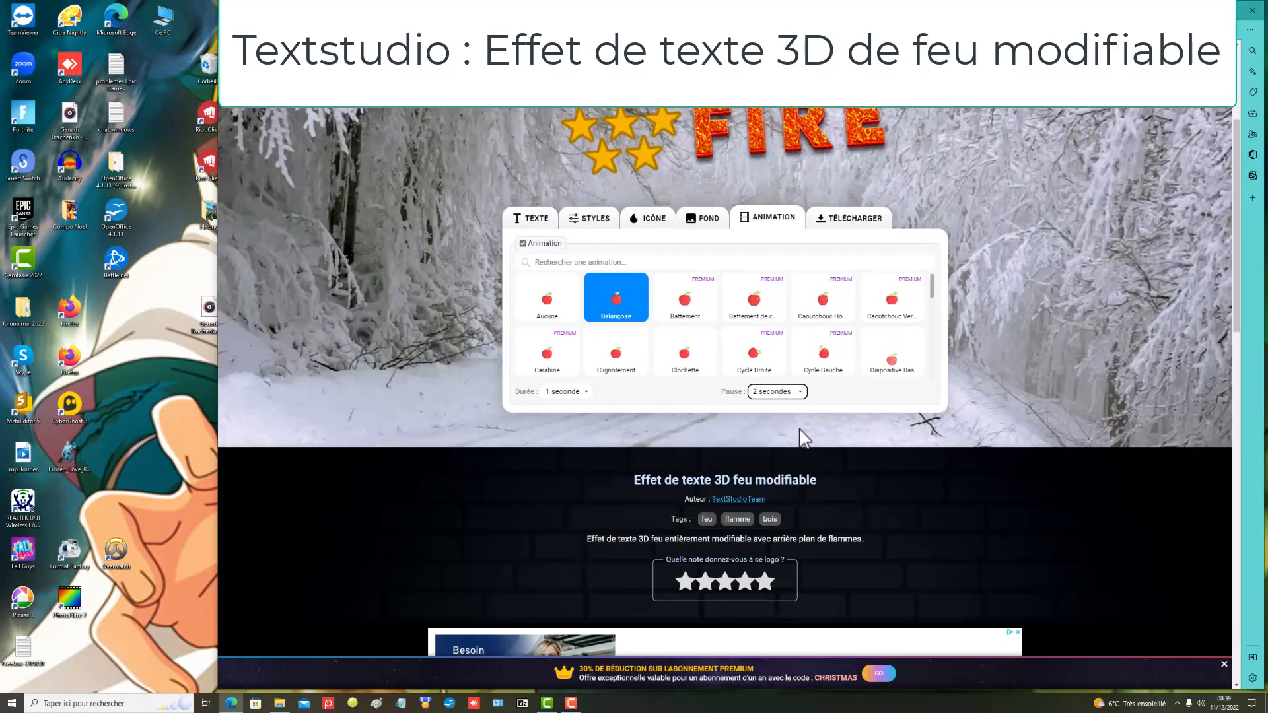
# Step: Try a 5-second pause for the Balançoire animation and set the pause back to 2 seconds
pyautogui.click(802, 393)
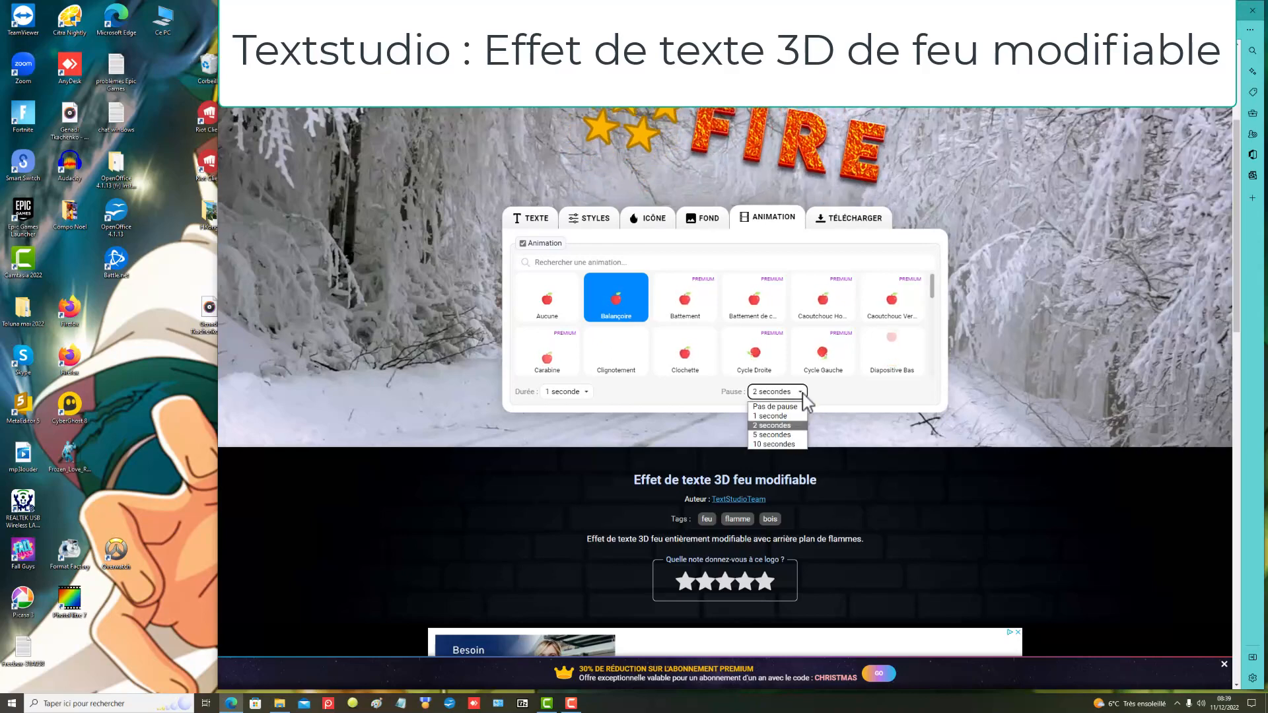
pyautogui.click(773, 434)
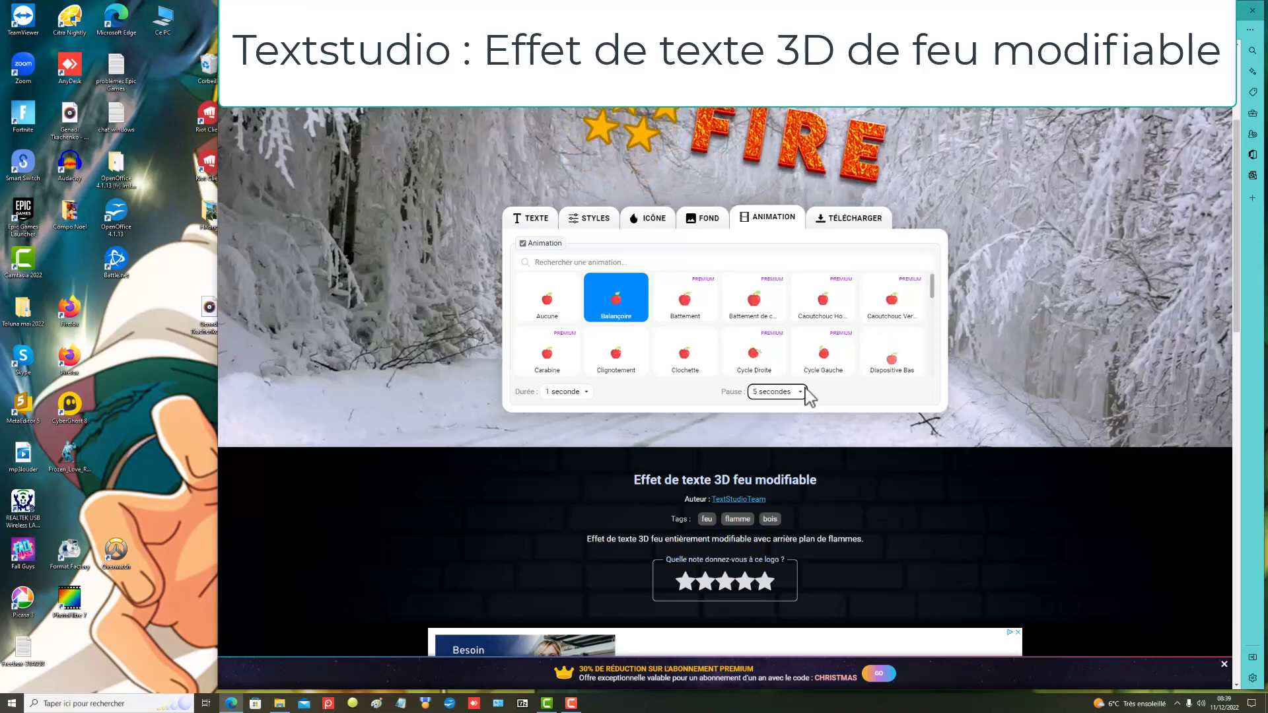
pyautogui.click(800, 392)
pyautogui.click(781, 426)
# Step: Set the download quality to Moyenne and place the FIRE text on the snowy village landscape image from the computer
pyautogui.click(857, 231)
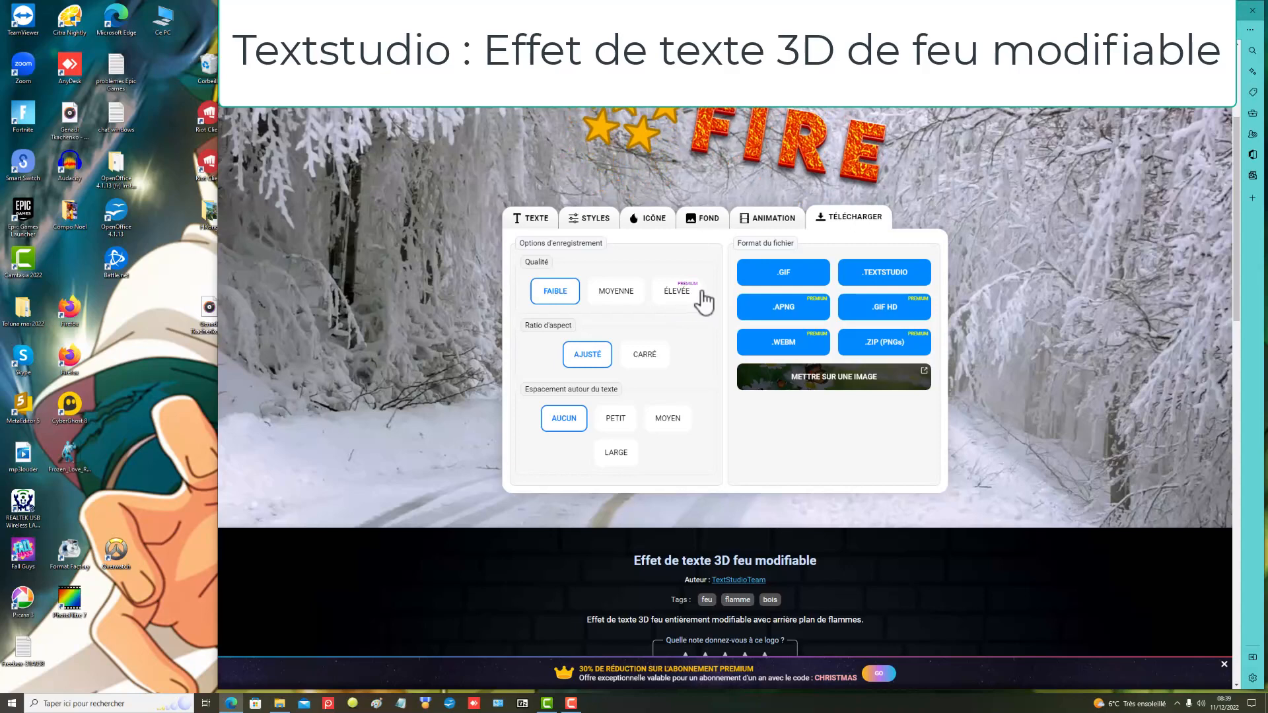
pyautogui.click(626, 295)
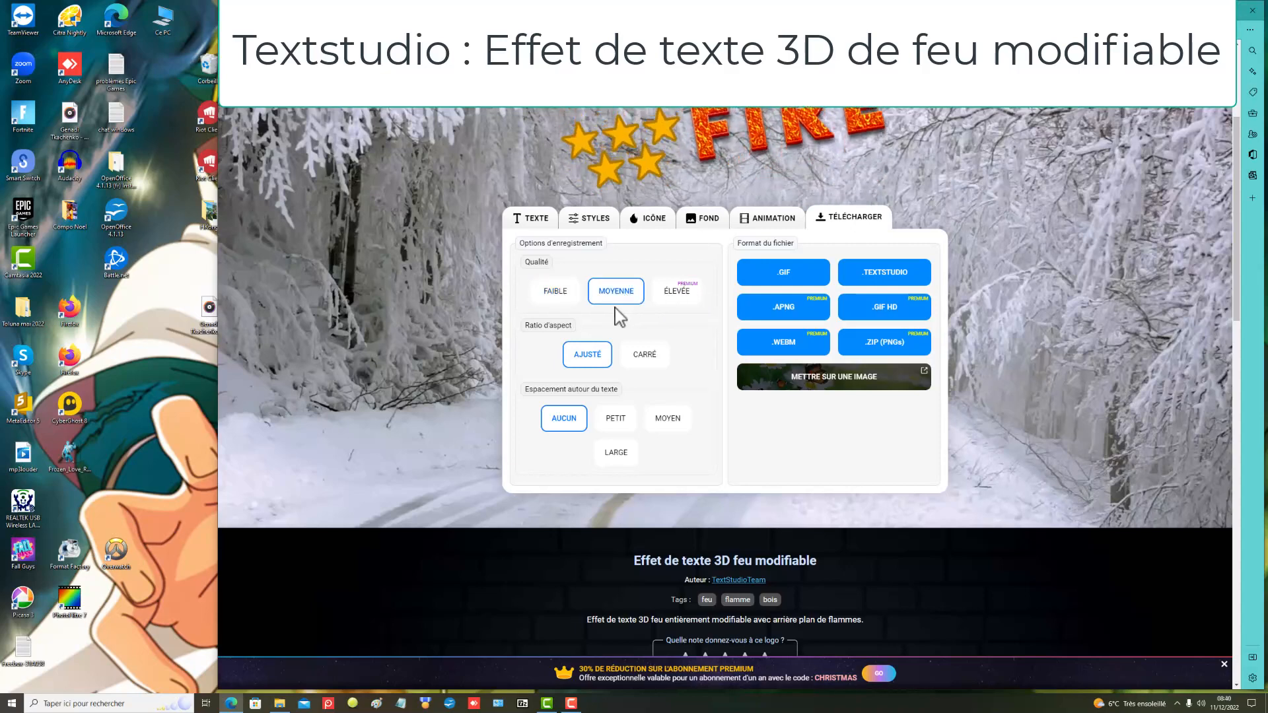
pyautogui.click(858, 388)
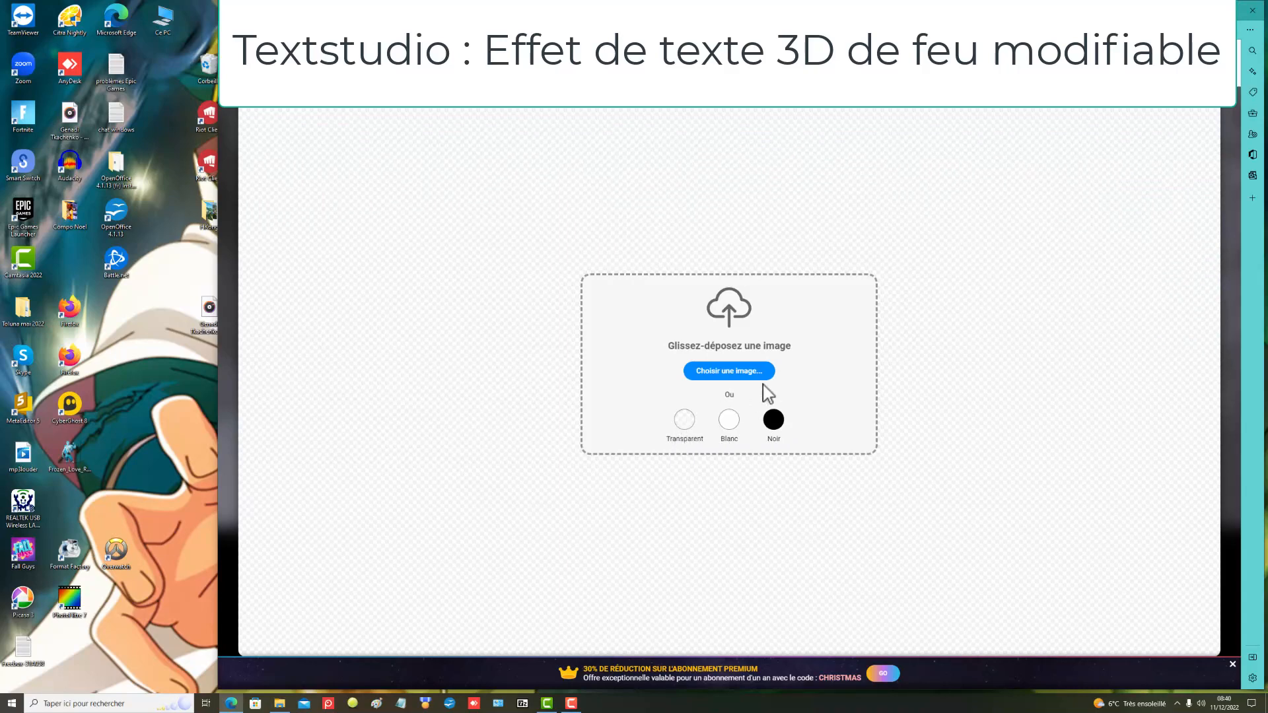
pyautogui.click(736, 376)
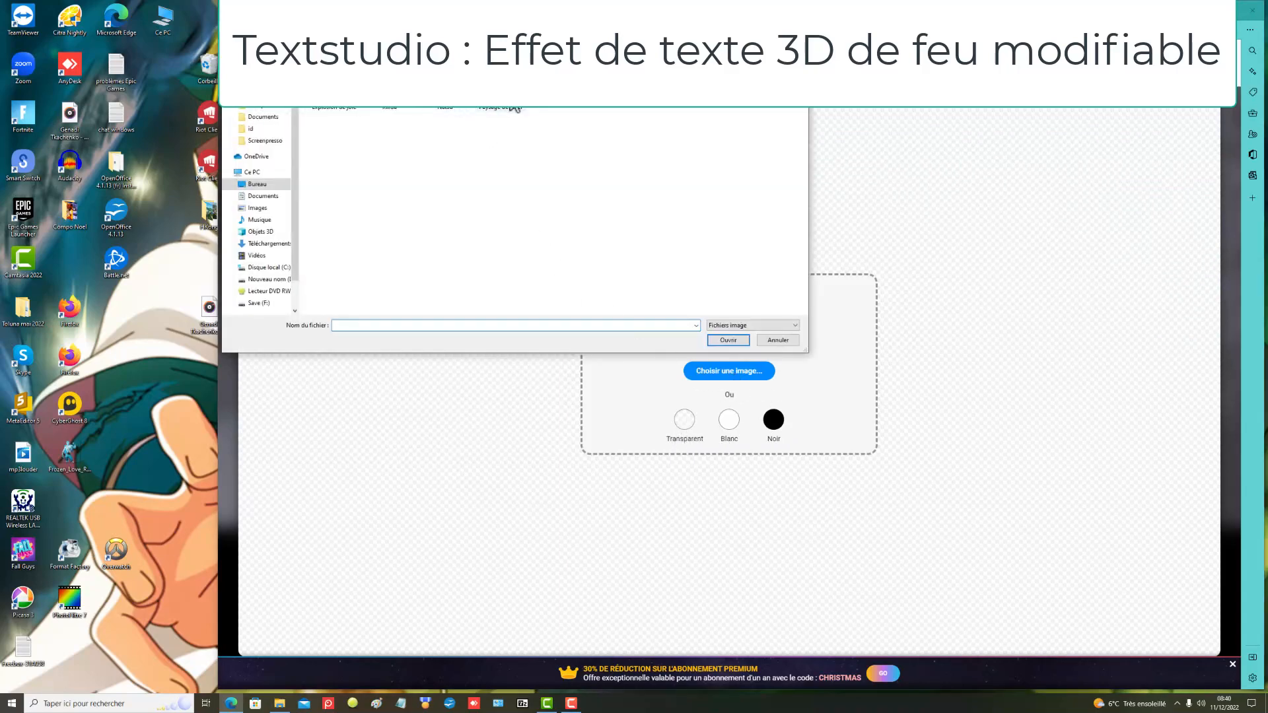
pyautogui.click(515, 107)
pyautogui.click(728, 340)
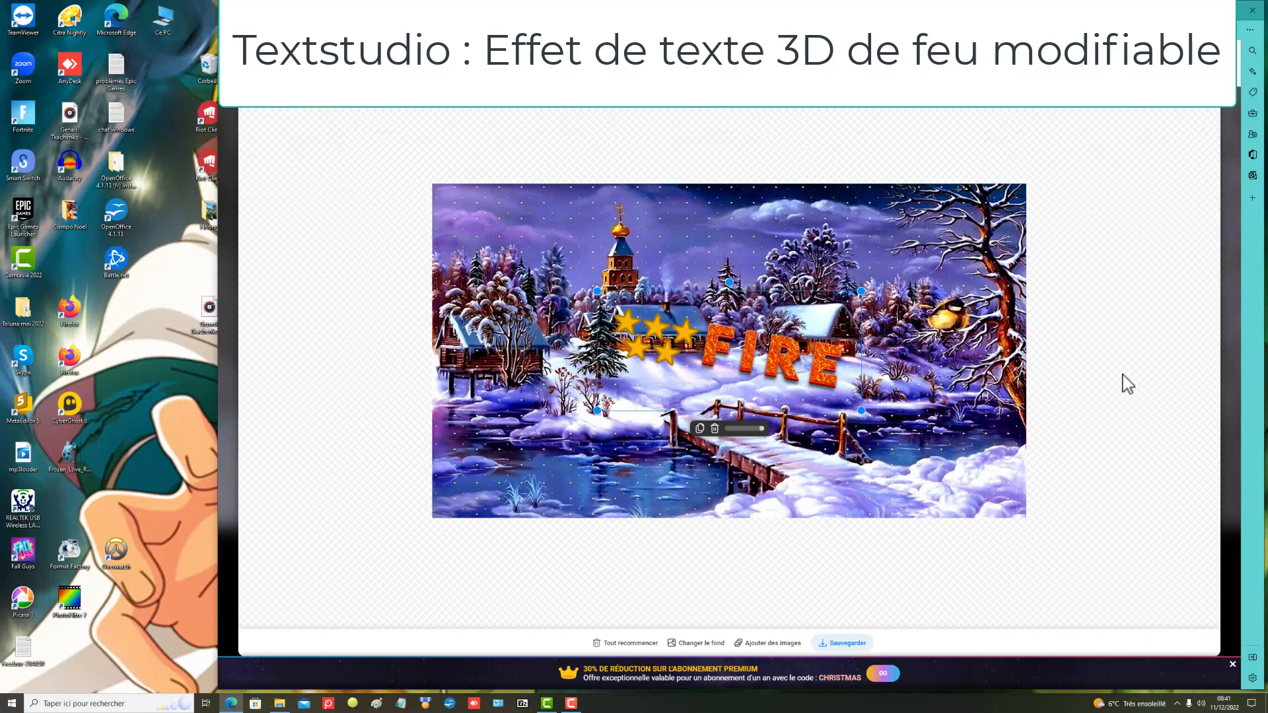
# Step: Deselect the text and save the composed image as a PNG named macompo in the Téléchargements folder
pyautogui.click(1070, 342)
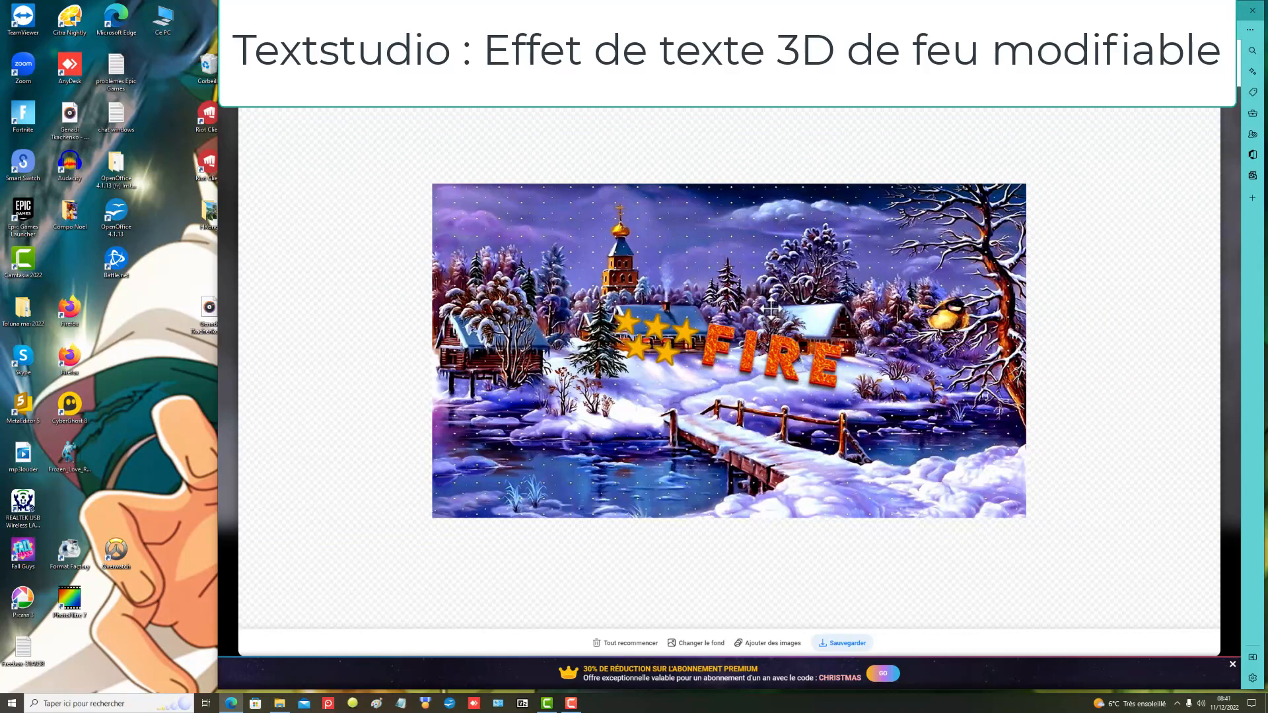
pyautogui.rightClick(770, 308)
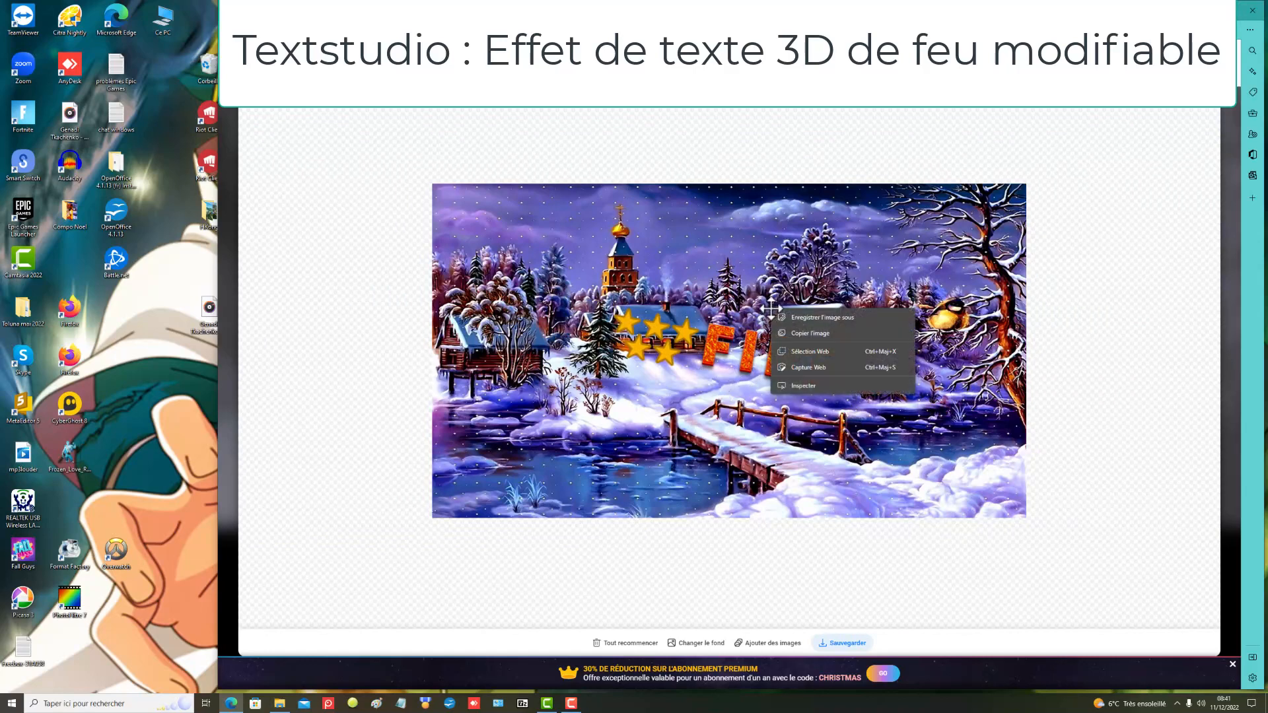
pyautogui.click(814, 317)
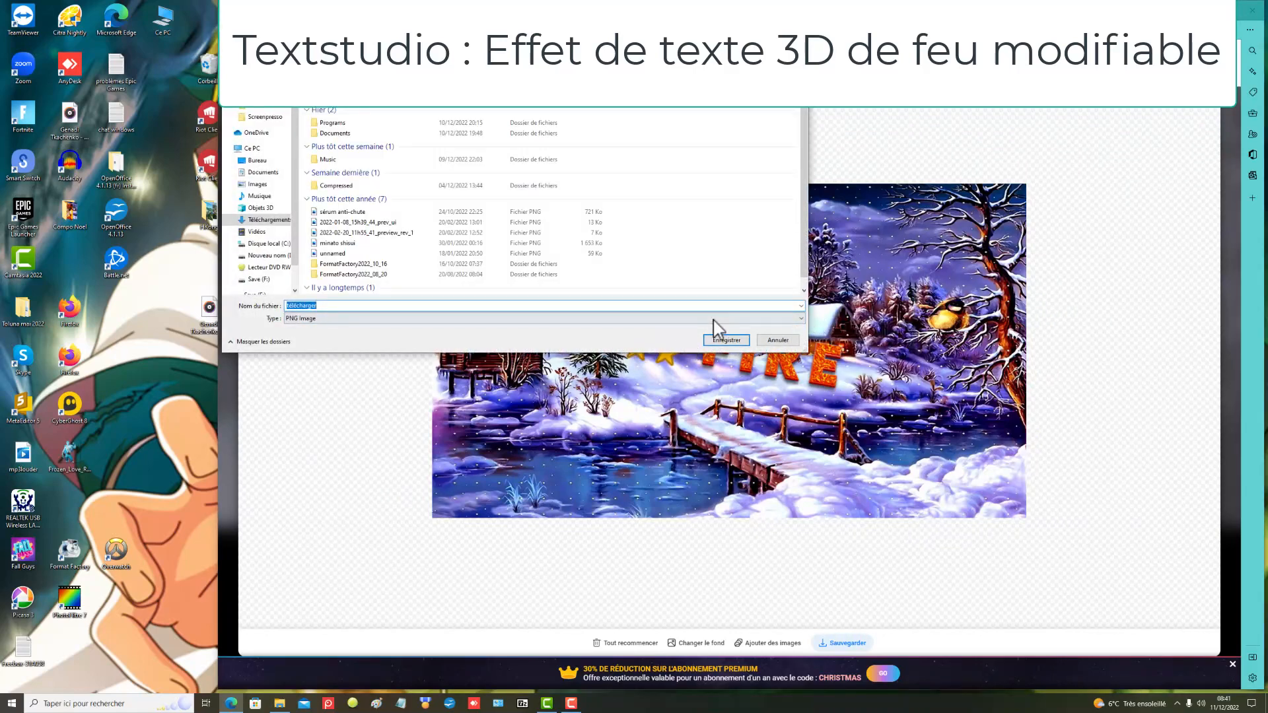
pyautogui.write('macompo')
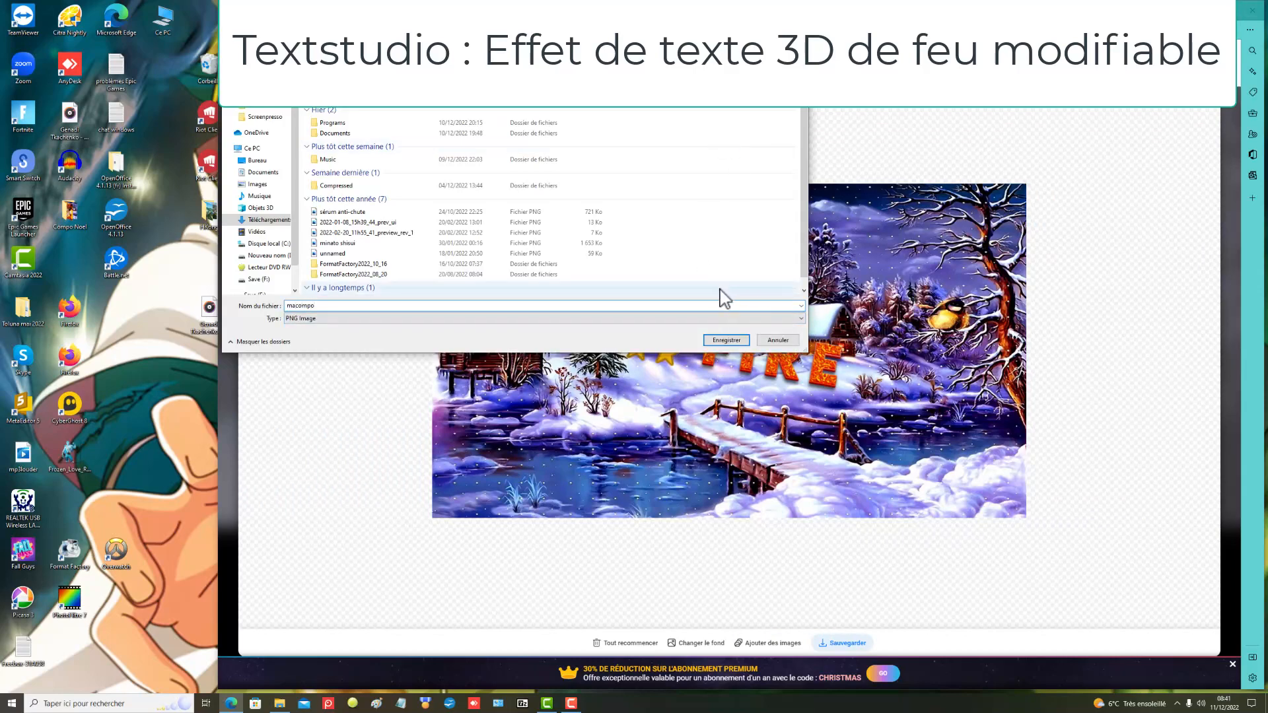
pyautogui.click(728, 342)
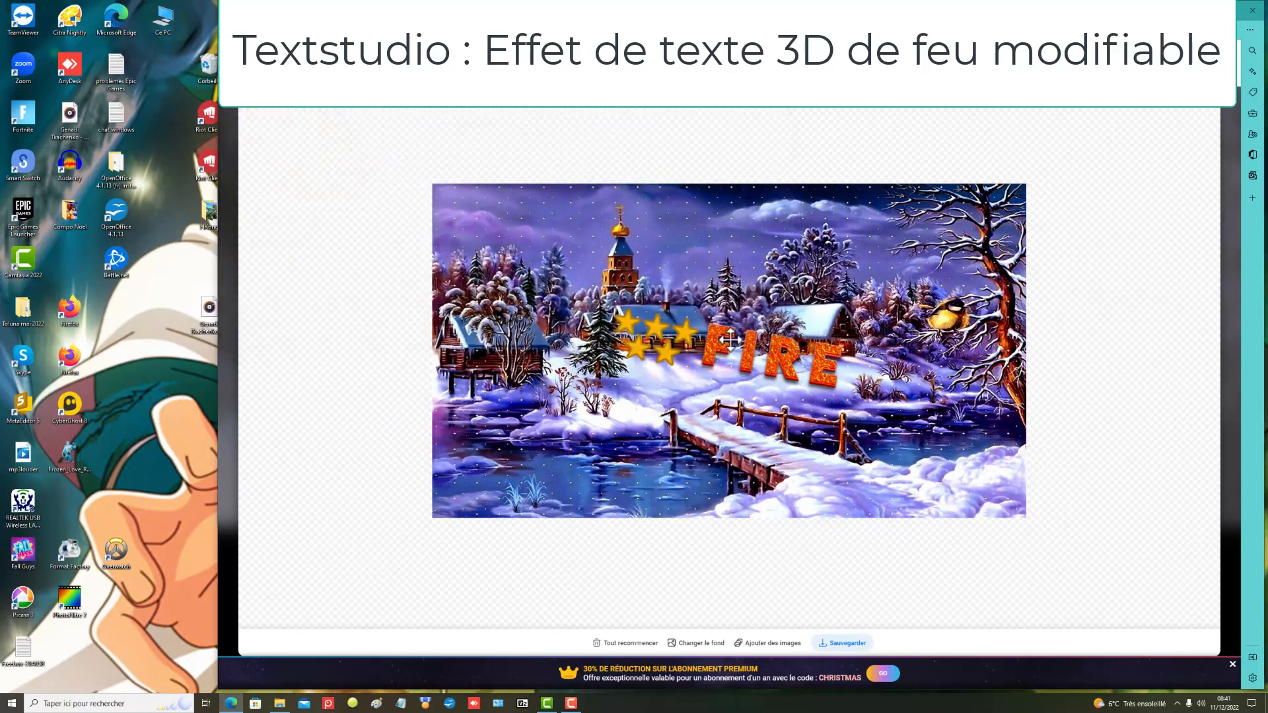
pyautogui.moveTo(573, 706)
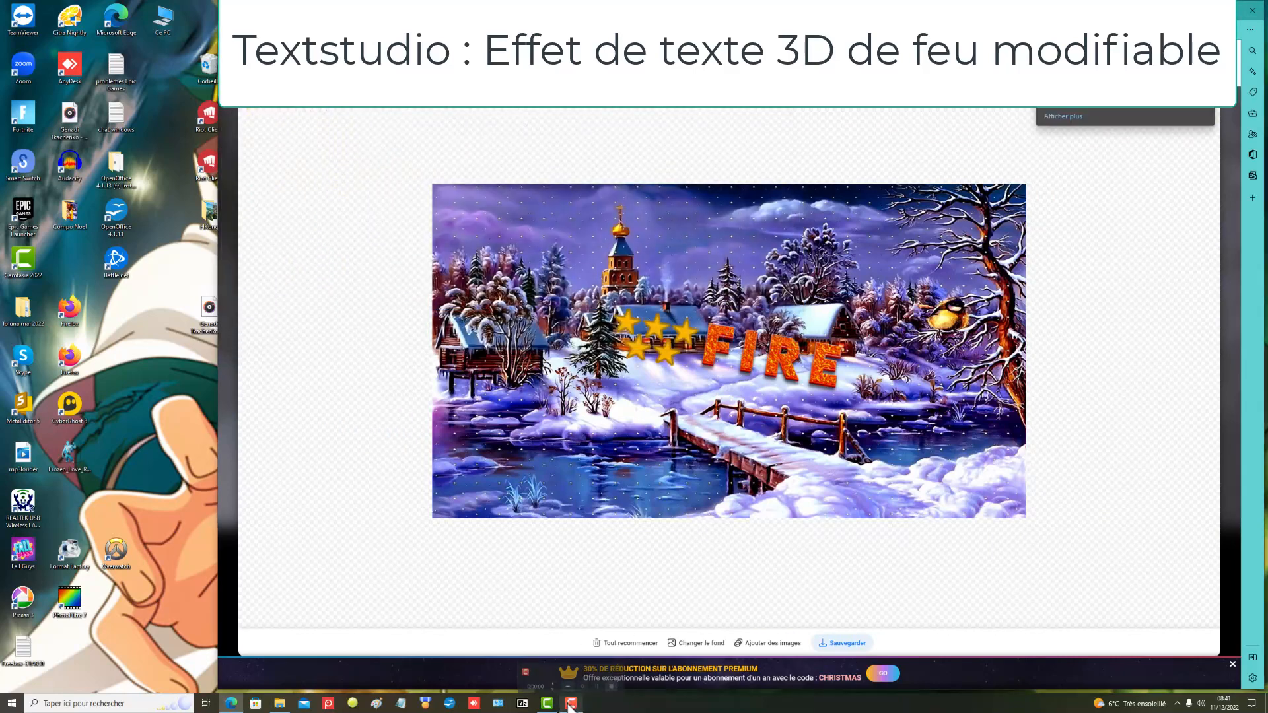
pyautogui.click(573, 705)
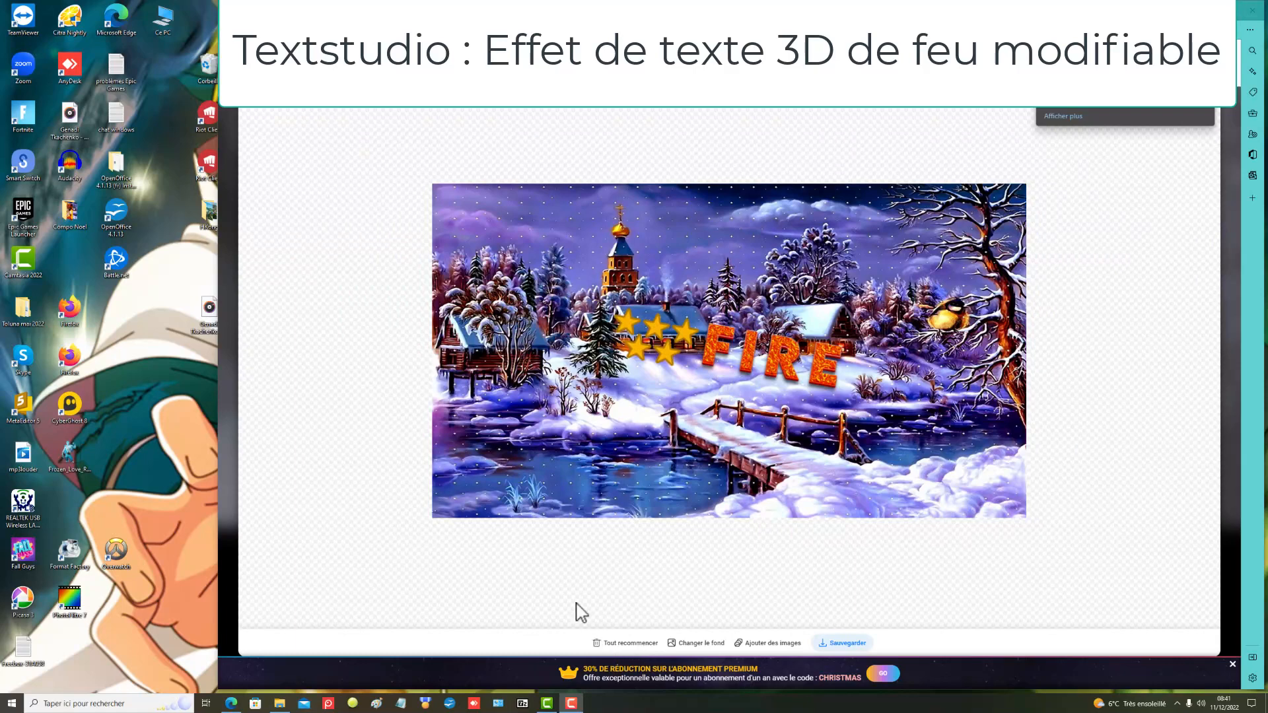
pyautogui.moveTo(569, 707)
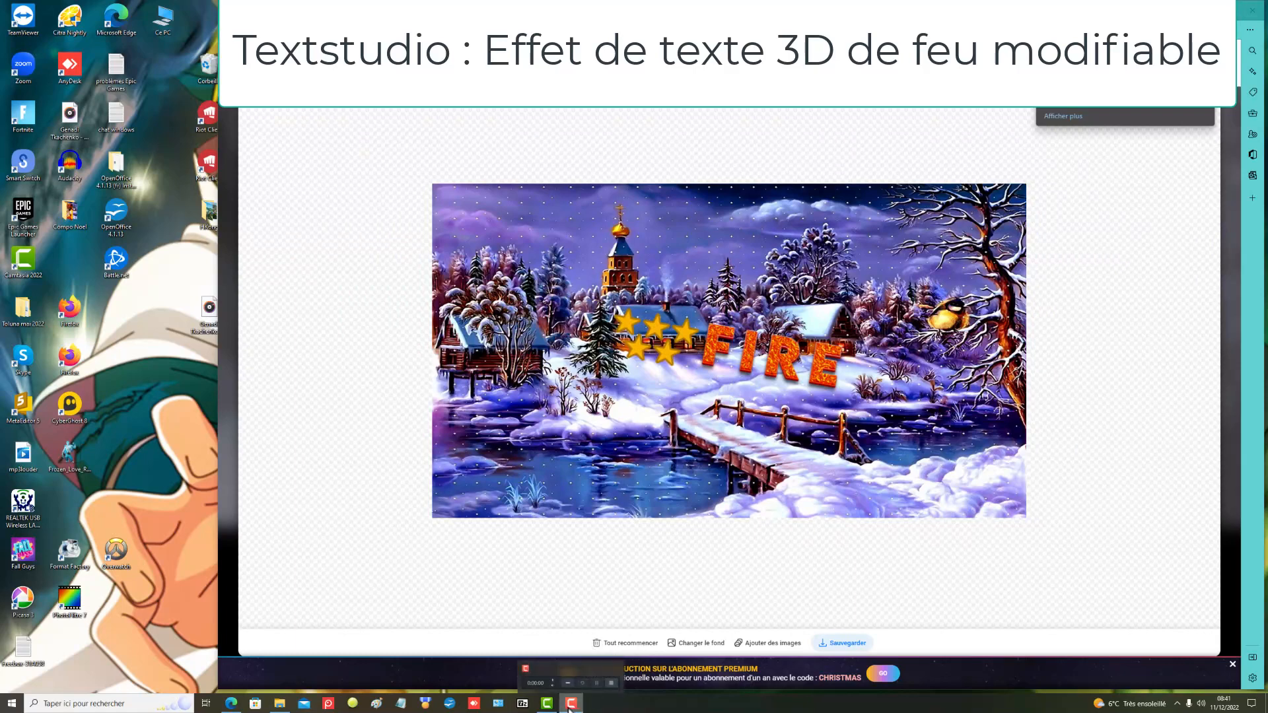